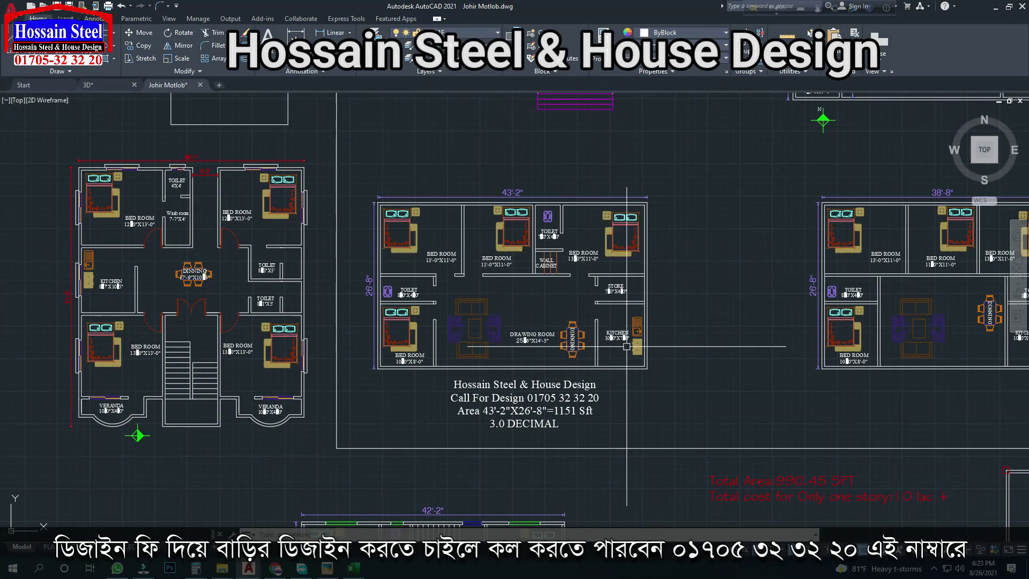
Step: Examine the bedrooms, toilets, wall cabinet and kitchen of the 43'-2" by 26'-8" floor plan and their labelled sizes
{"action": "scroll", "coordinate": [609, 253], "scroll_direction": "up", "scroll_amount": 2}
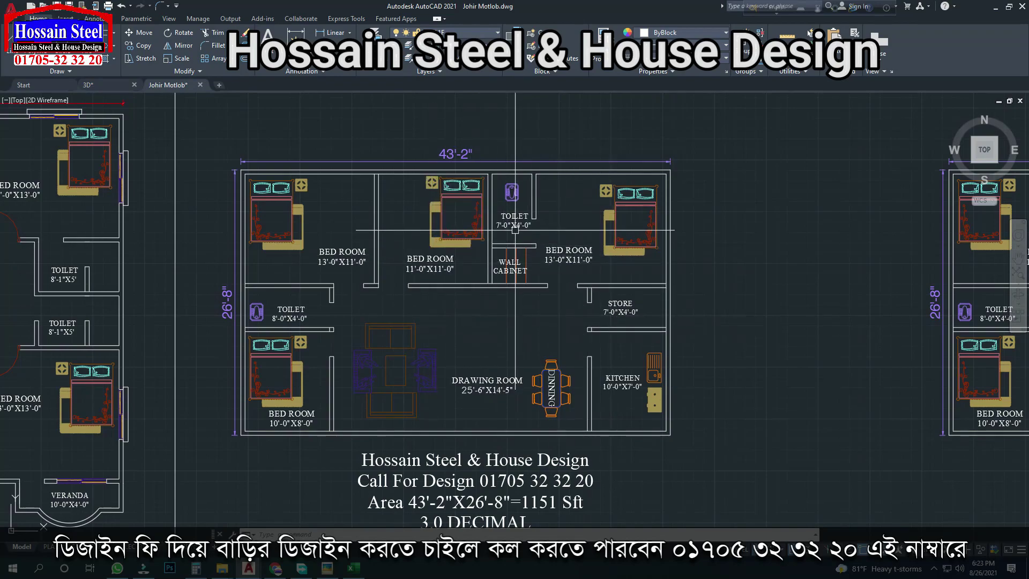
{"action": "scroll", "coordinate": [517, 225], "scroll_direction": "up", "scroll_amount": 2}
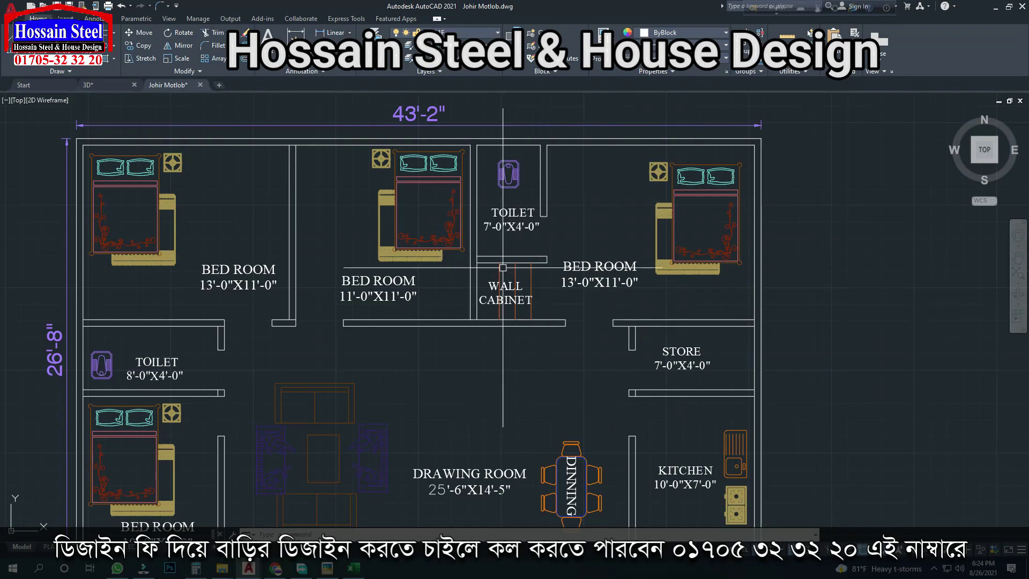
{"action": "scroll", "coordinate": [663, 362], "scroll_direction": "down", "scroll_amount": 2}
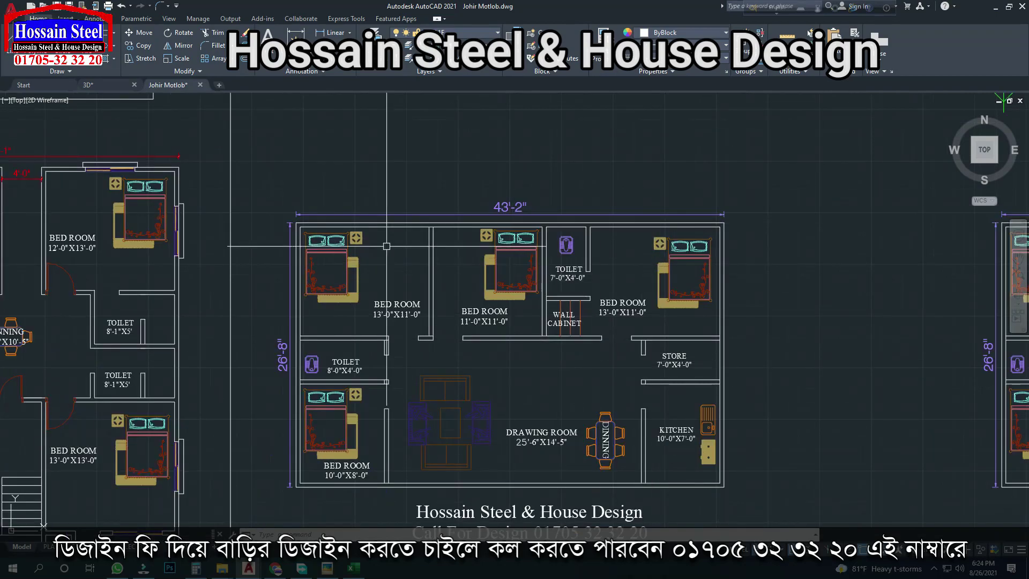
{"action": "scroll", "coordinate": [682, 428], "scroll_direction": "up", "scroll_amount": 3}
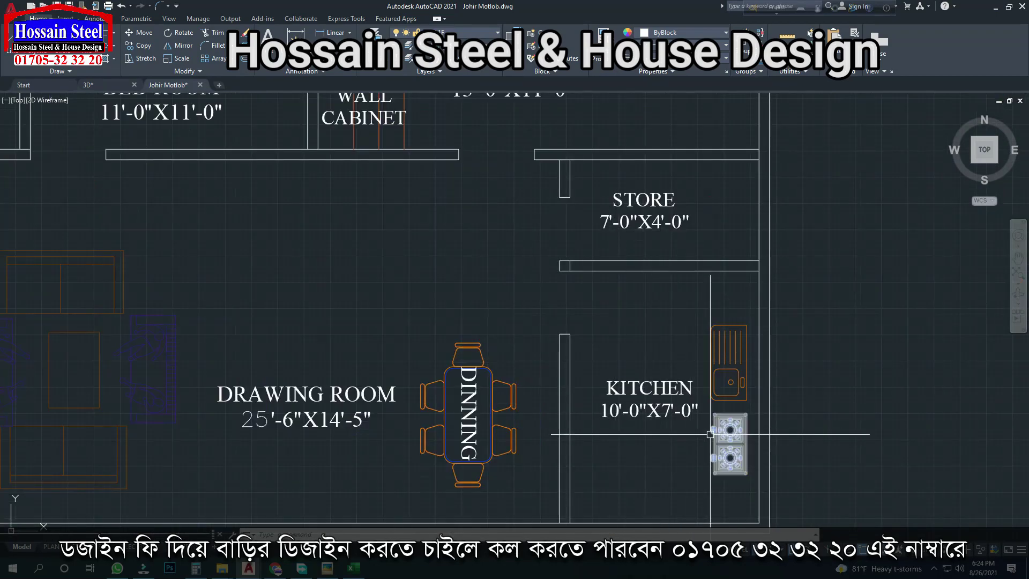
{"action": "scroll", "coordinate": [680, 392], "scroll_direction": "down", "scroll_amount": 3}
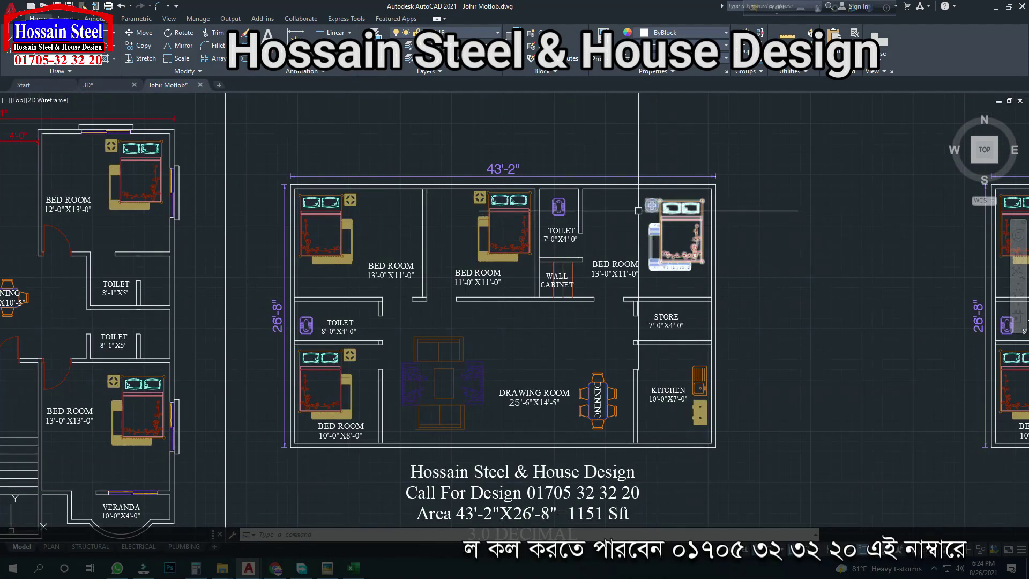
{"action": "scroll", "coordinate": [618, 278], "scroll_direction": "up", "scroll_amount": 2}
{"action": "scroll", "coordinate": [618, 278], "scroll_direction": "down", "scroll_amount": 2}
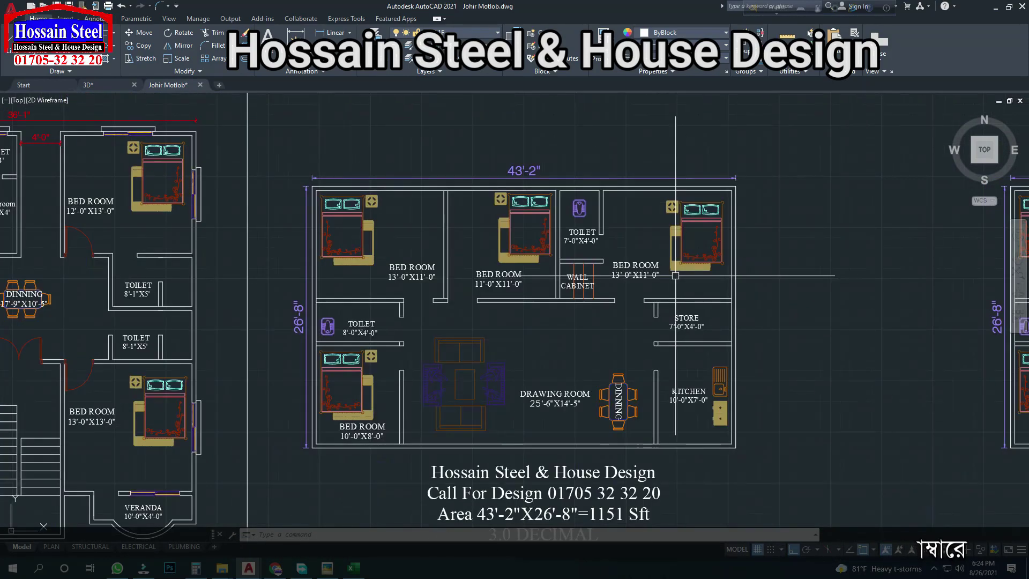
{"action": "scroll", "coordinate": [344, 225], "scroll_direction": "up", "scroll_amount": 3}
{"action": "scroll", "coordinate": [518, 233], "scroll_direction": "down", "scroll_amount": 4}
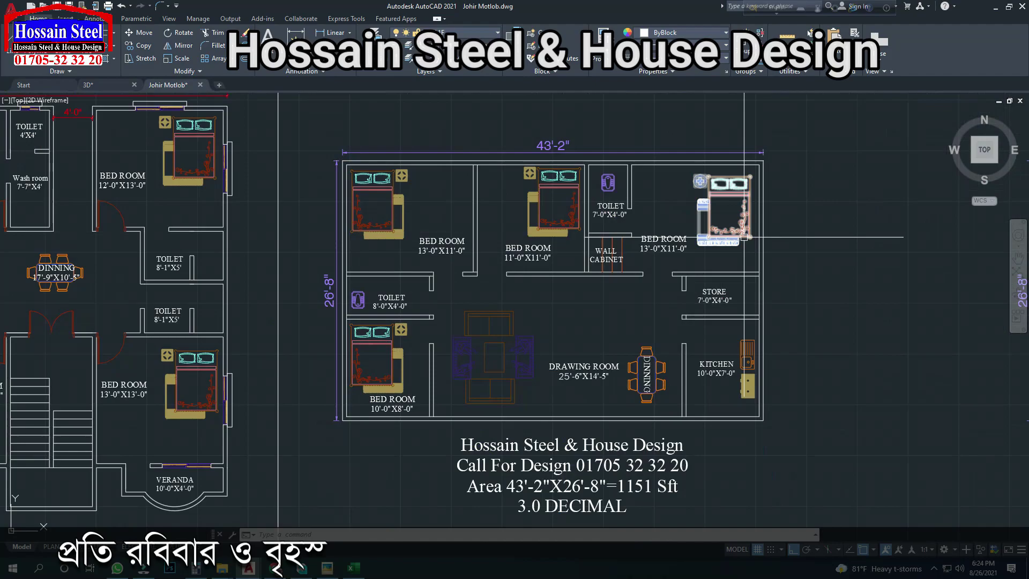
{"action": "scroll", "coordinate": [719, 230], "scroll_direction": "up", "scroll_amount": 2}
{"action": "scroll", "coordinate": [670, 243], "scroll_direction": "down", "scroll_amount": 2}
{"action": "scroll", "coordinate": [521, 256], "scroll_direction": "up", "scroll_amount": 2}
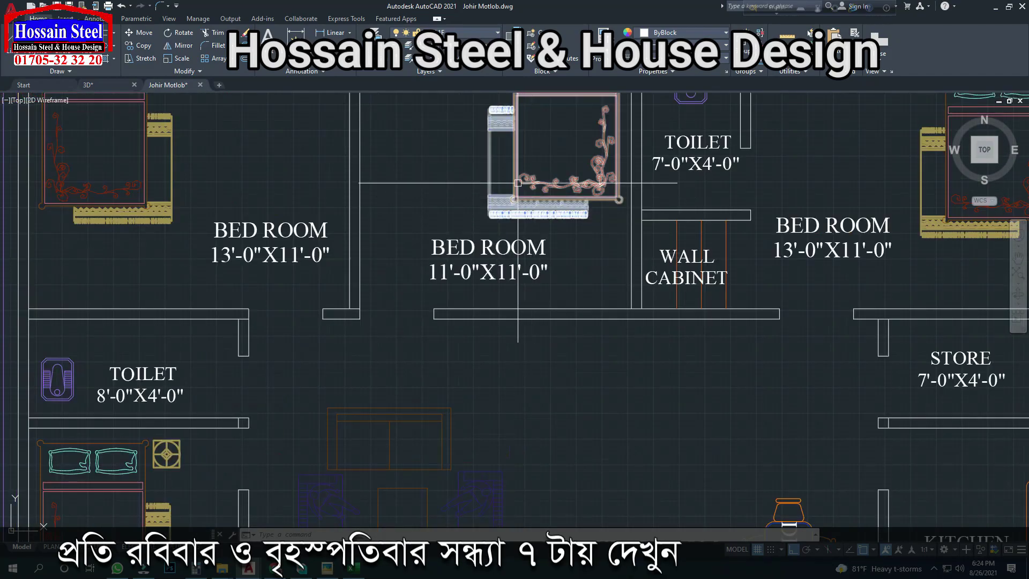
{"action": "scroll", "coordinate": [514, 263], "scroll_direction": "down", "scroll_amount": 2}
{"action": "scroll", "coordinate": [488, 288], "scroll_direction": "up", "scroll_amount": 3}
{"action": "scroll", "coordinate": [489, 288], "scroll_direction": "down", "scroll_amount": 3}
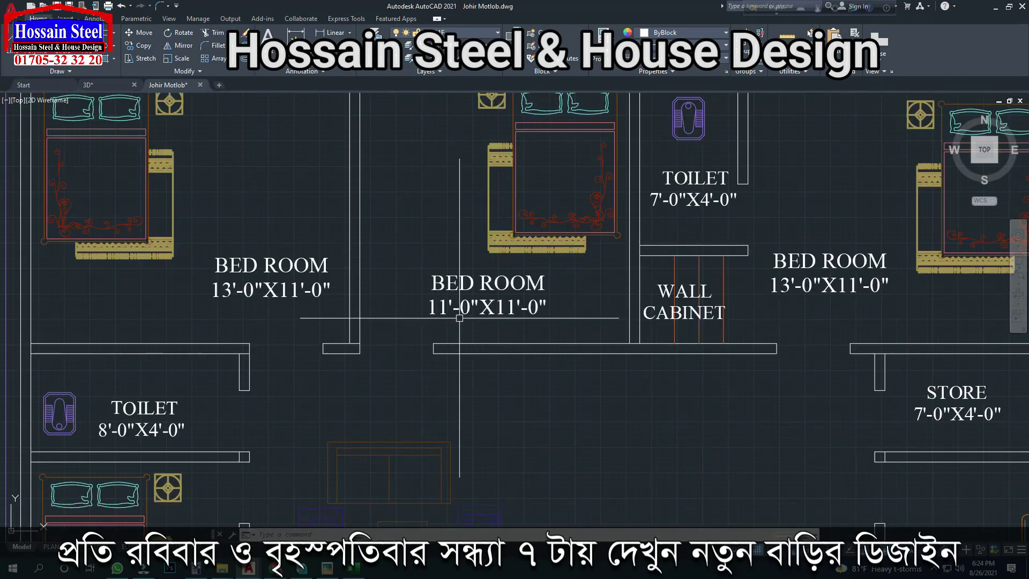
{"action": "scroll", "coordinate": [470, 294], "scroll_direction": "up", "scroll_amount": 3}
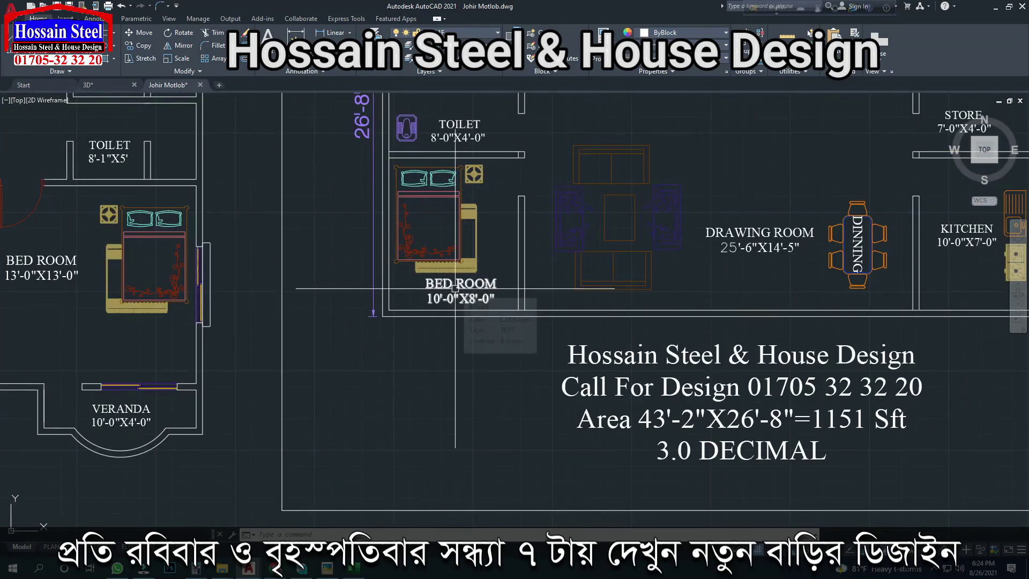
Step: Review the 1151 sft plan's overall layout, then its 8'-0"X4'-0" toilet, store, kitchen and drawing room in close-up
{"action": "scroll", "coordinate": [455, 289], "scroll_direction": "down", "scroll_amount": 1}
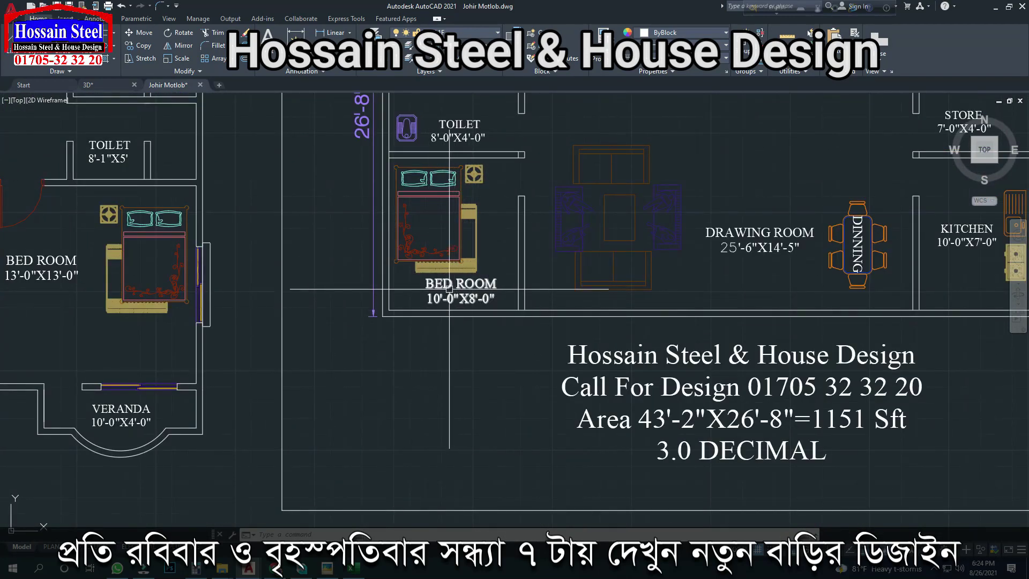
{"action": "scroll", "coordinate": [445, 282], "scroll_direction": "down", "scroll_amount": 2}
{"action": "scroll", "coordinate": [444, 282], "scroll_direction": "down", "scroll_amount": 2}
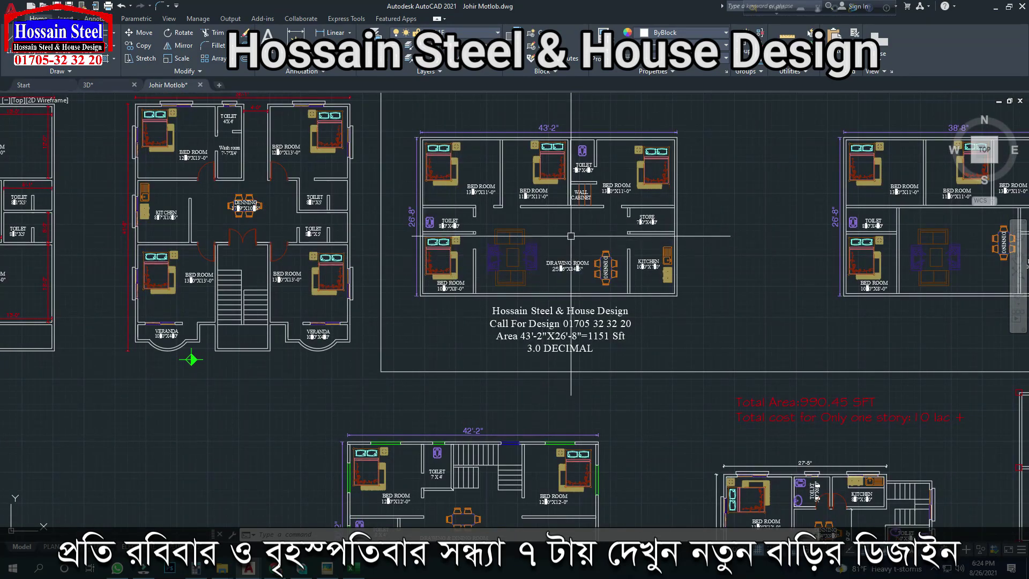
{"action": "scroll", "coordinate": [572, 235], "scroll_direction": "up", "scroll_amount": 2}
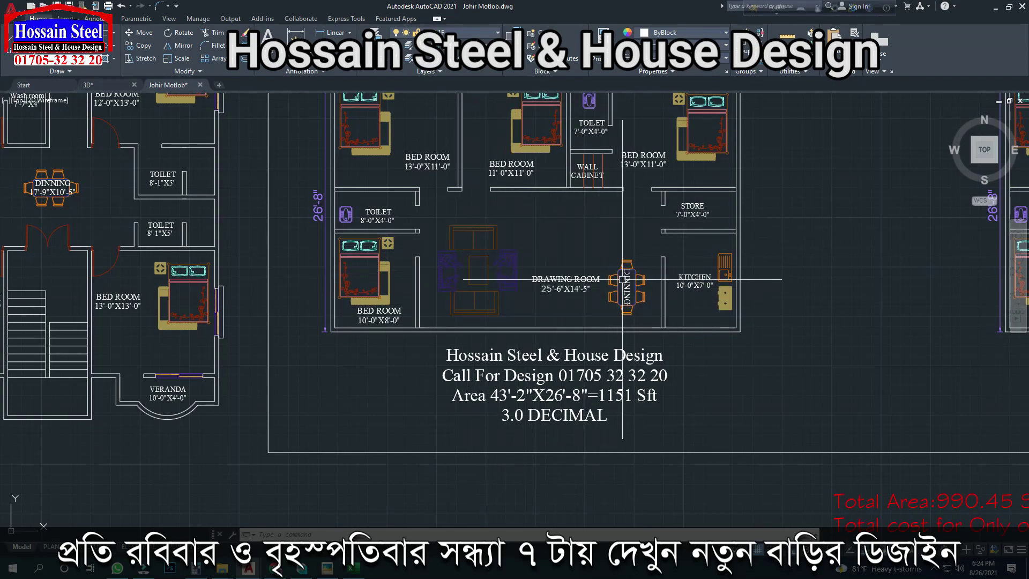
{"action": "scroll", "coordinate": [534, 253], "scroll_direction": "down", "scroll_amount": 1}
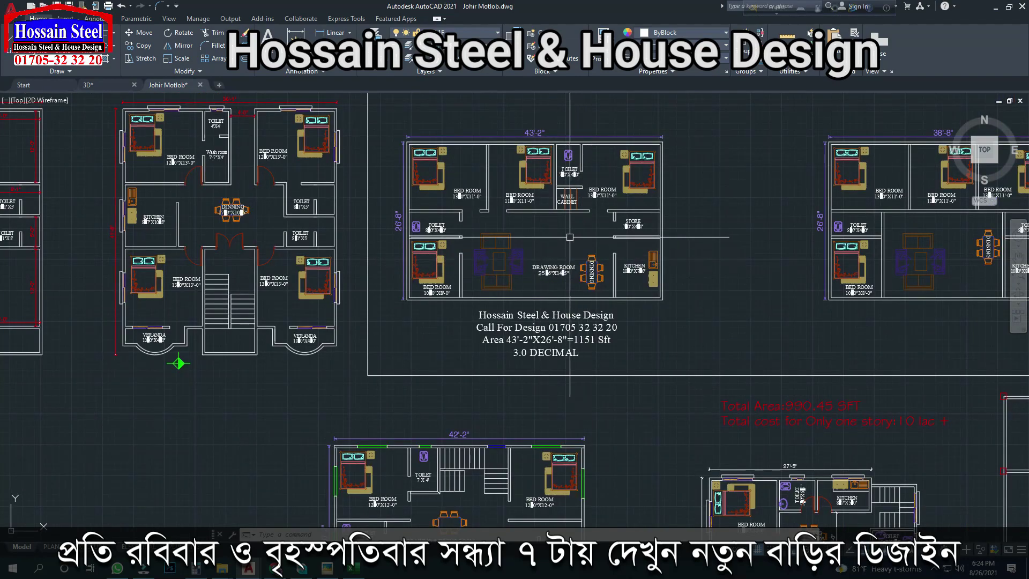
{"action": "scroll", "coordinate": [434, 217], "scroll_direction": "up", "scroll_amount": 3}
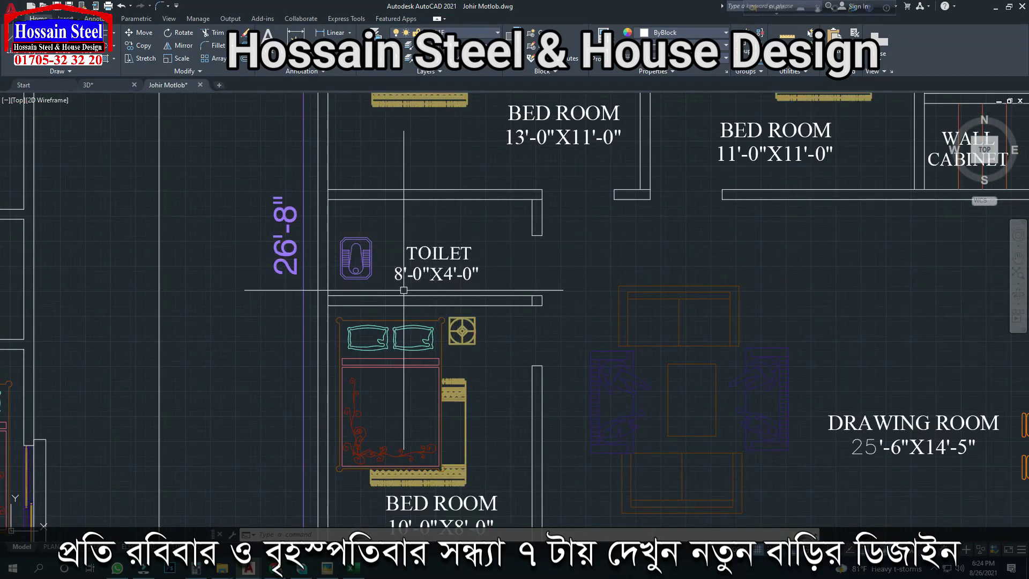
{"action": "scroll", "coordinate": [407, 300], "scroll_direction": "down", "scroll_amount": 5}
{"action": "scroll", "coordinate": [626, 268], "scroll_direction": "up", "scroll_amount": 5}
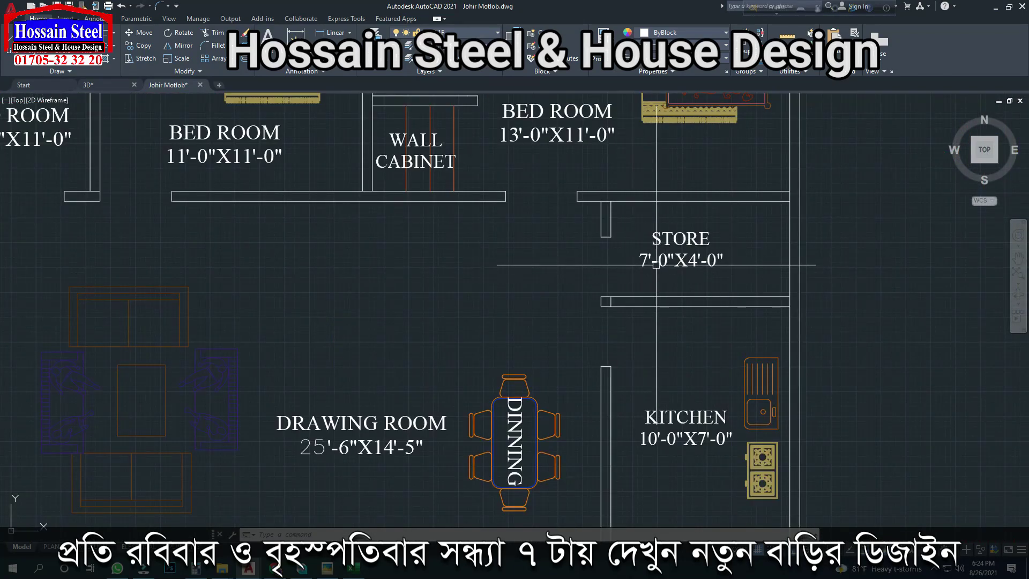
{"action": "scroll", "coordinate": [705, 273], "scroll_direction": "down", "scroll_amount": 4}
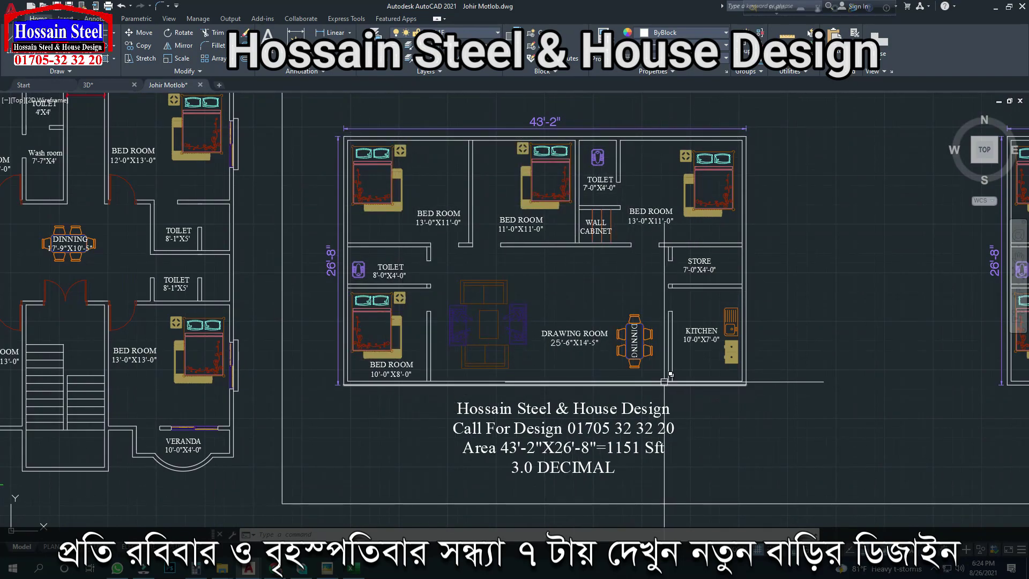
{"action": "mouse_move", "coordinate": [665, 382]}
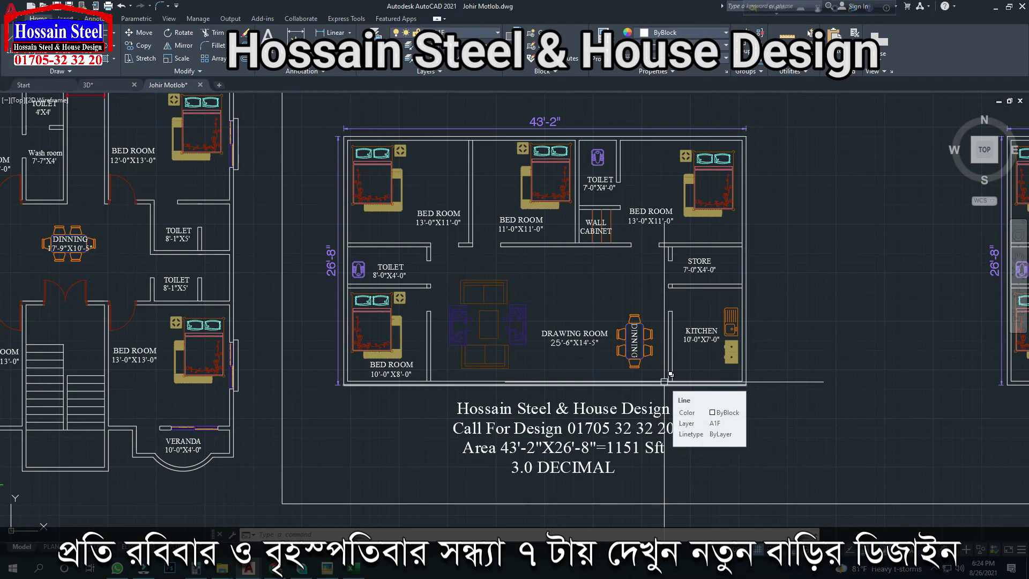
Step: Switch to the Excel estimate and inspect the cement quantities for the footing, short column, long column, grade beam and roof beam castings
{"action": "key", "text": "alt+Tab"}
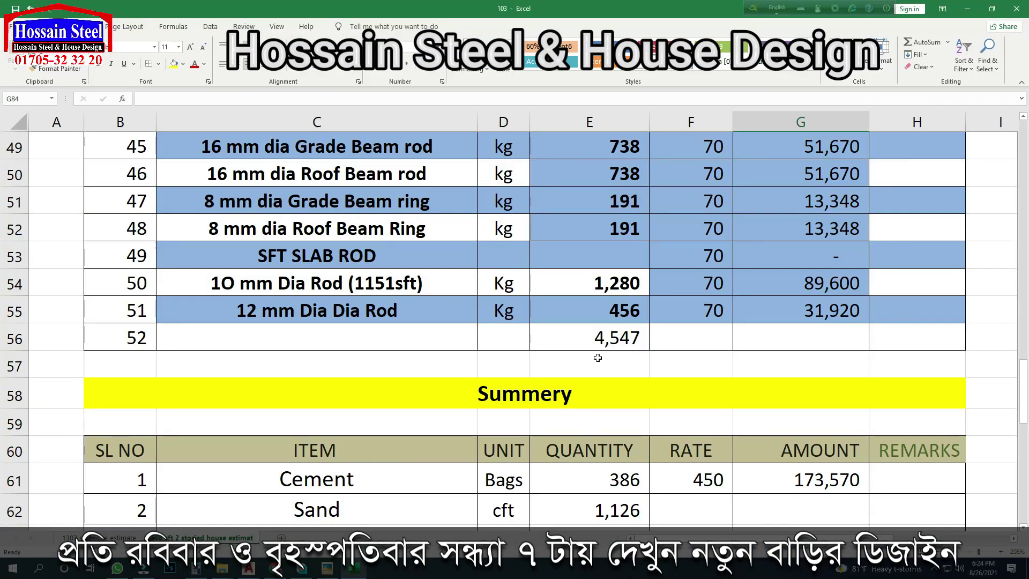
{"action": "scroll", "coordinate": [597, 357], "scroll_direction": "up", "scroll_amount": 12}
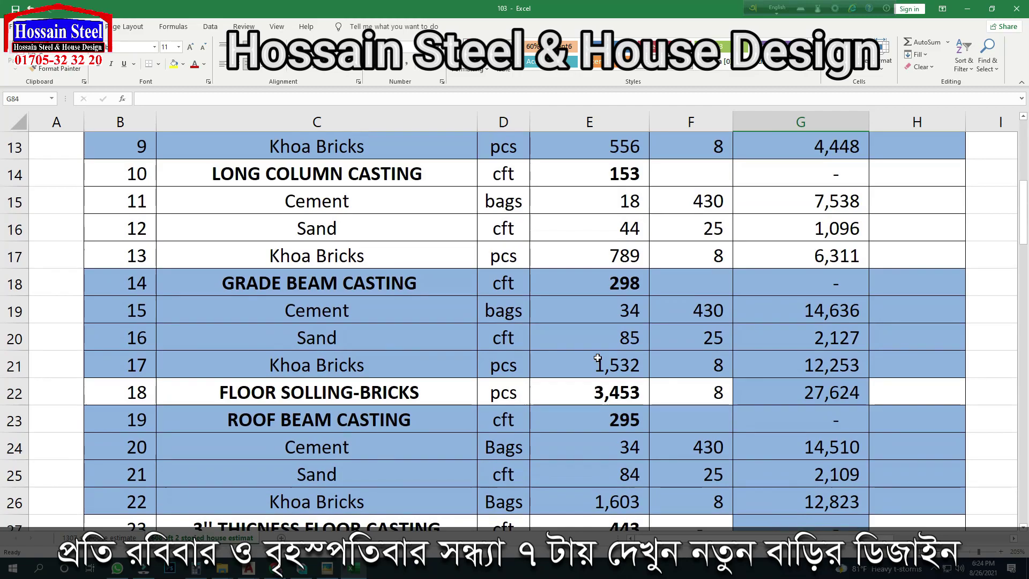
{"action": "scroll", "coordinate": [598, 357], "scroll_direction": "up", "scroll_amount": 3}
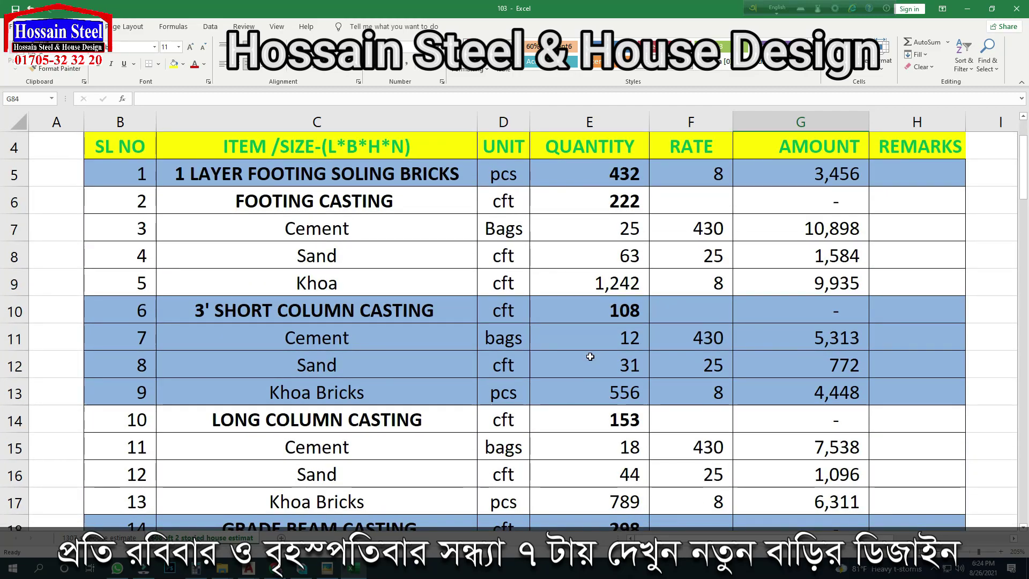
{"action": "left_click", "coordinate": [586, 231]}
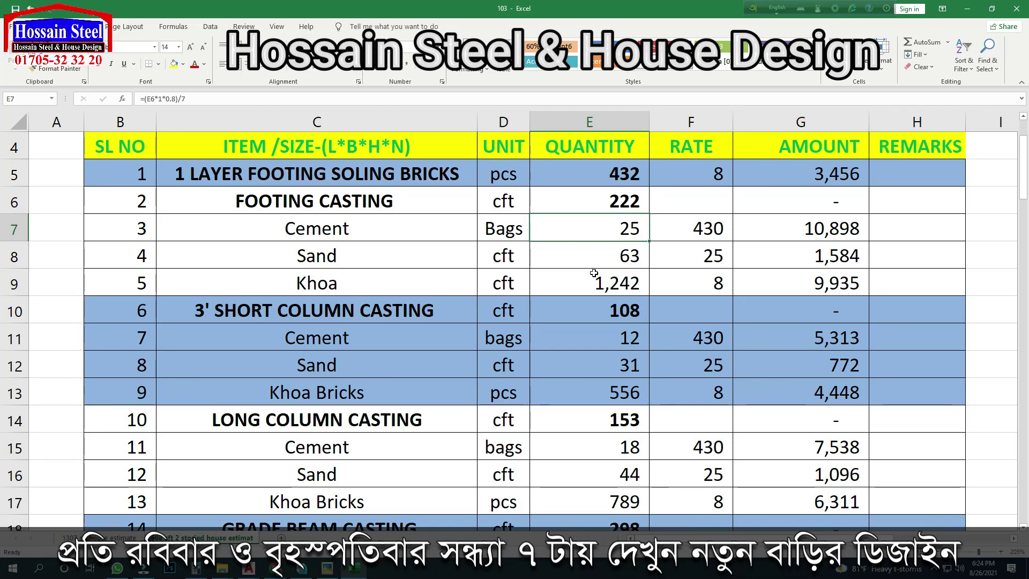
{"action": "left_click", "coordinate": [617, 328]}
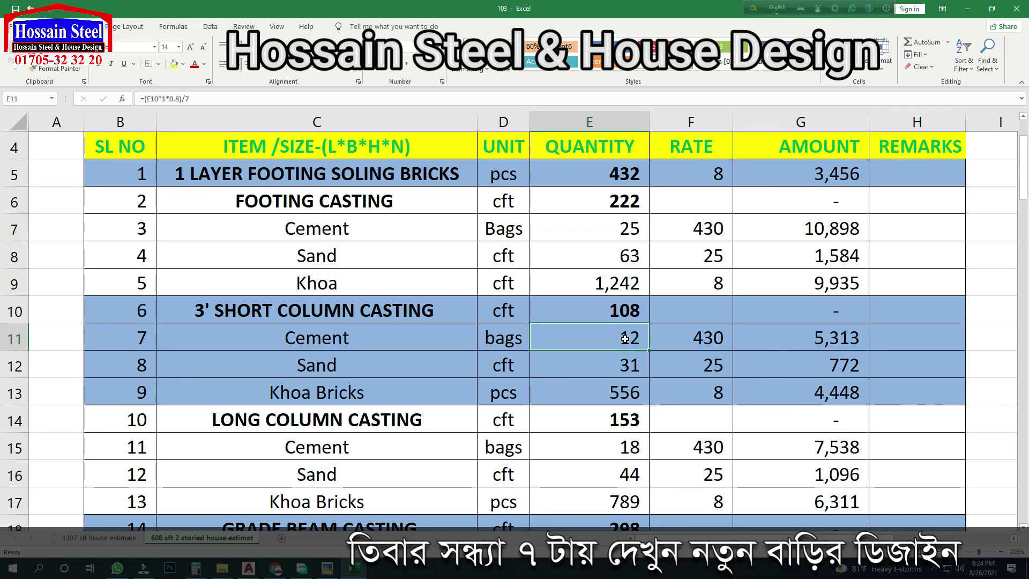
{"action": "scroll", "coordinate": [625, 349], "scroll_direction": "down", "scroll_amount": 1}
{"action": "left_click", "coordinate": [629, 370]}
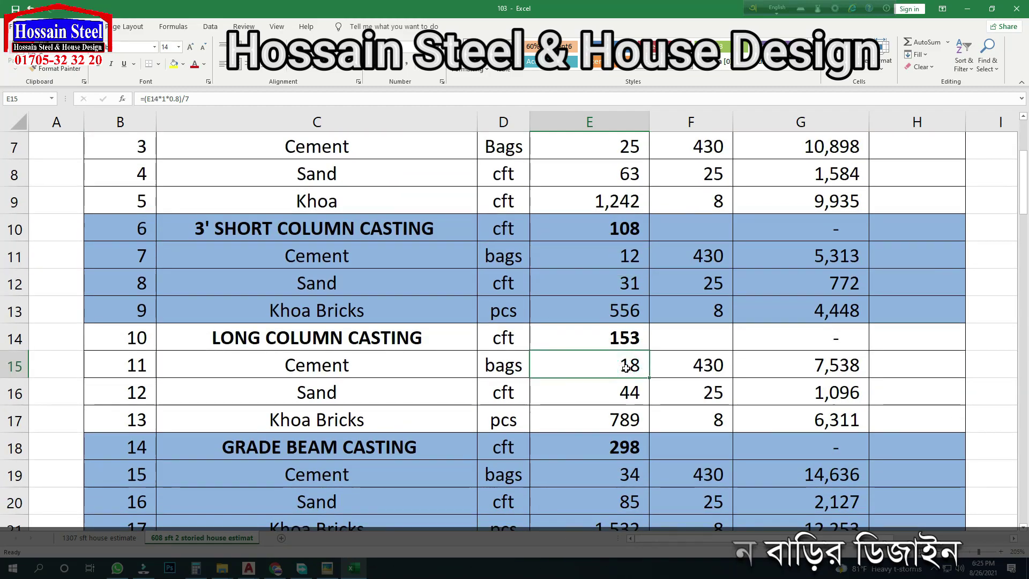
{"action": "scroll", "coordinate": [630, 370], "scroll_direction": "down", "scroll_amount": 2}
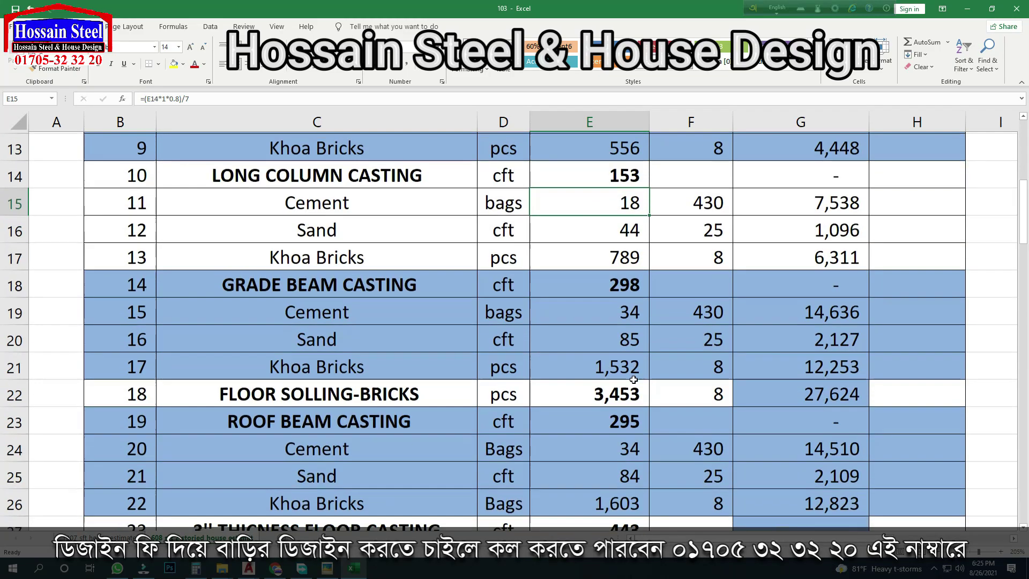
{"action": "left_click", "coordinate": [619, 316]}
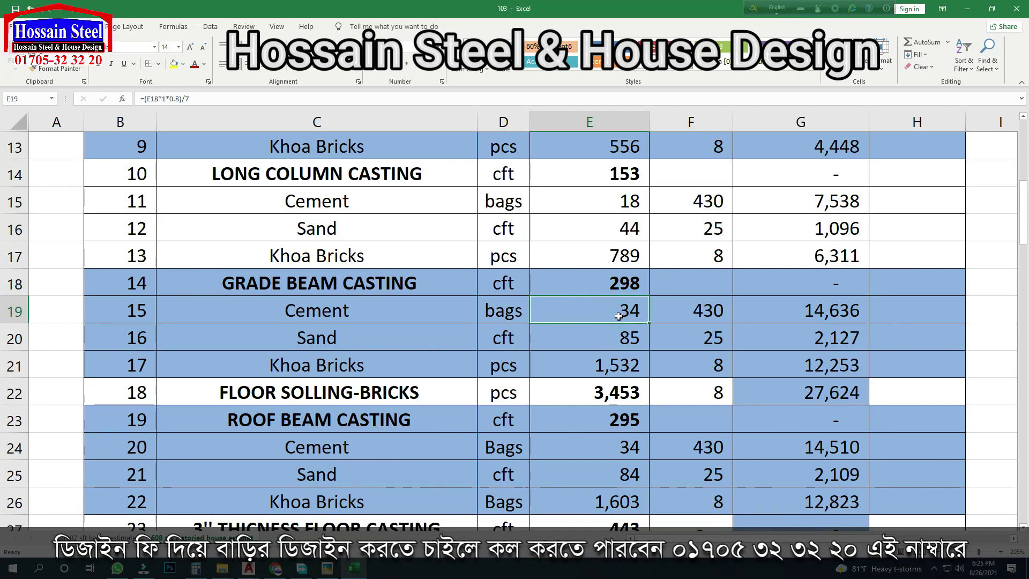
{"action": "left_click", "coordinate": [619, 442]}
{"action": "scroll", "coordinate": [619, 442], "scroll_direction": "down", "scroll_amount": 2}
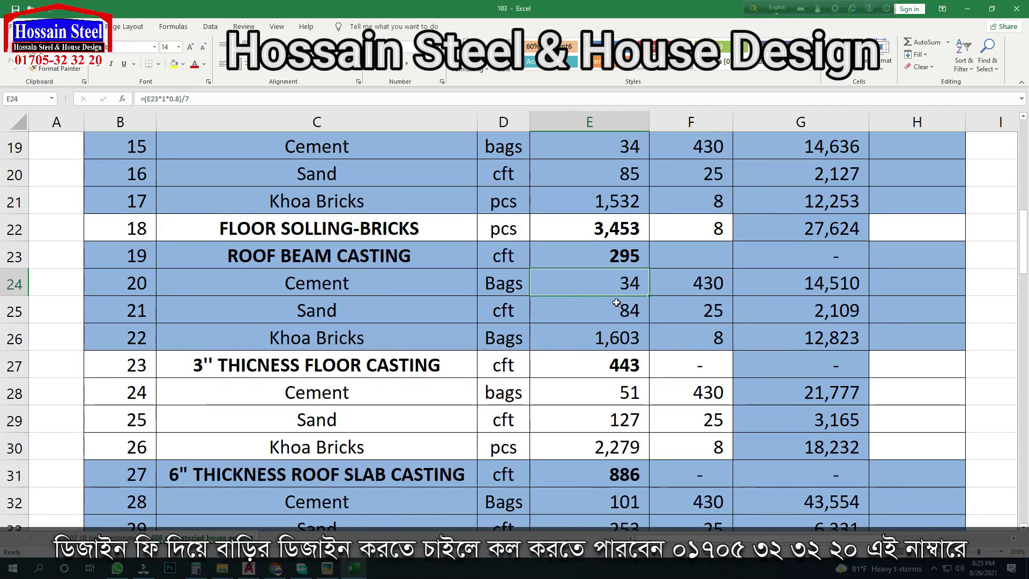
Step: Inspect the quantity formulas for the 3" floor casting, 6" roof slab casting, 5" brick wall and brick mortar cement
{"action": "left_click", "coordinate": [621, 370]}
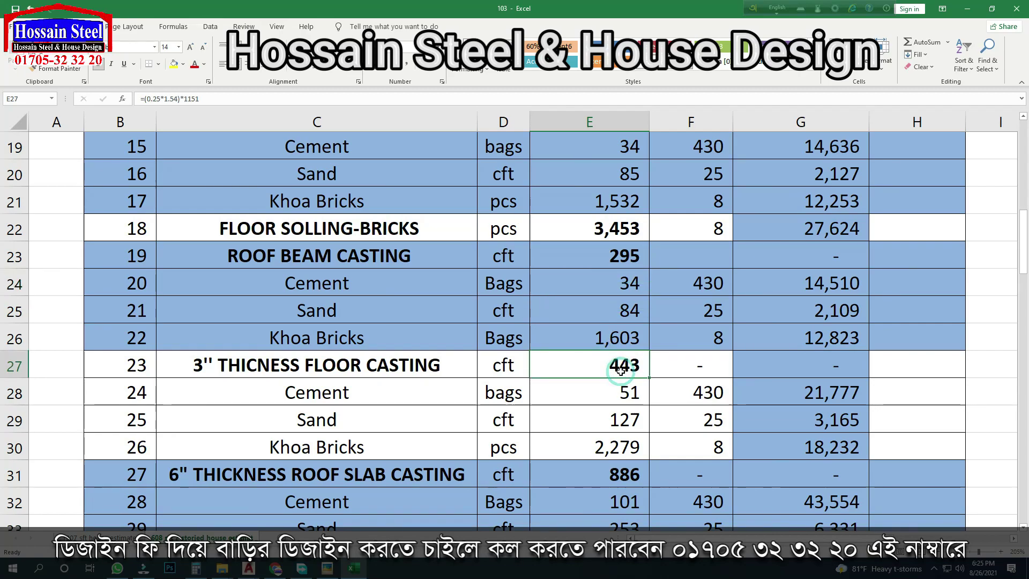
{"action": "scroll", "coordinate": [619, 370], "scroll_direction": "down", "scroll_amount": 1}
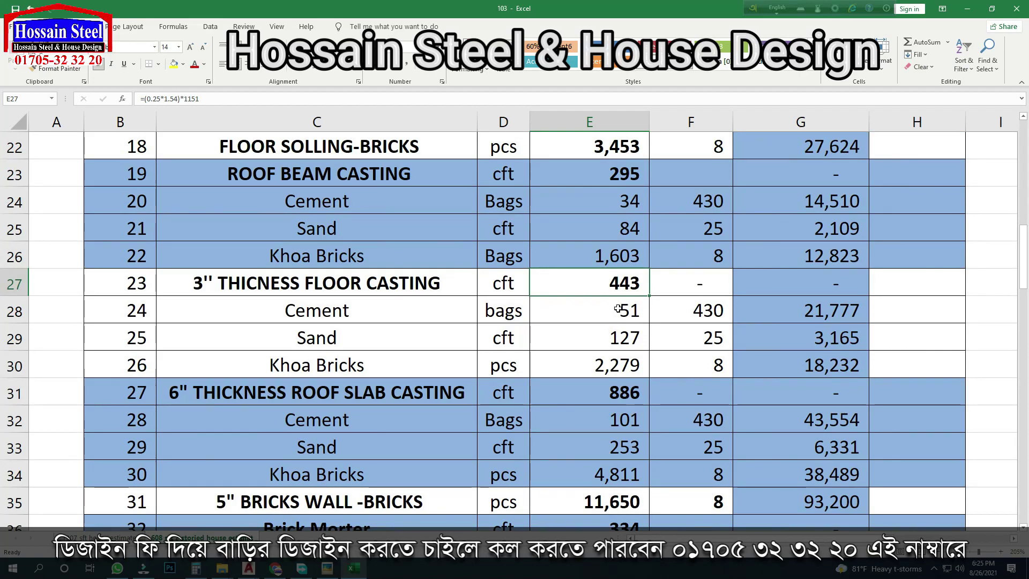
{"action": "left_click", "coordinate": [618, 309]}
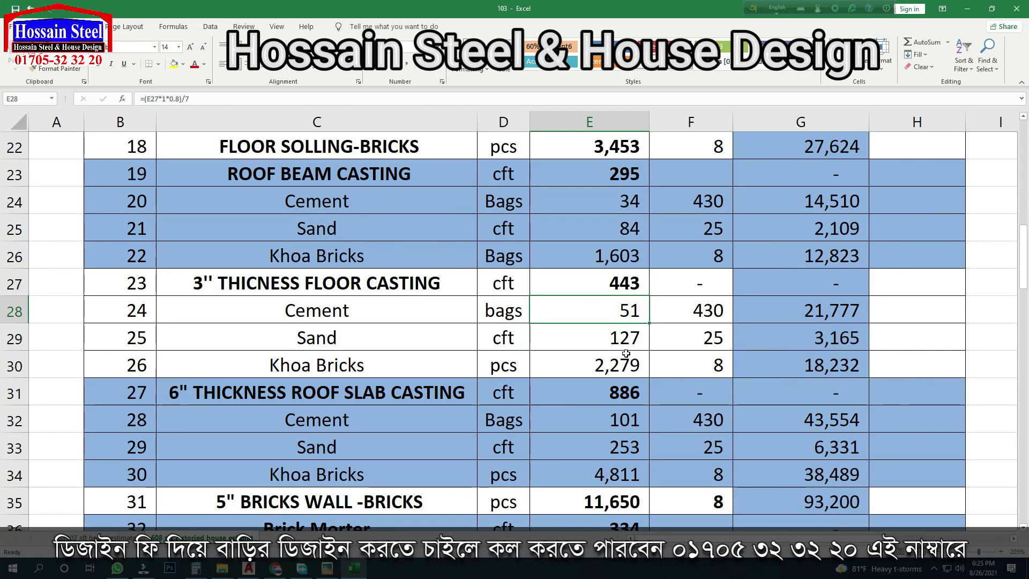
{"action": "scroll", "coordinate": [620, 338], "scroll_direction": "down", "scroll_amount": 1}
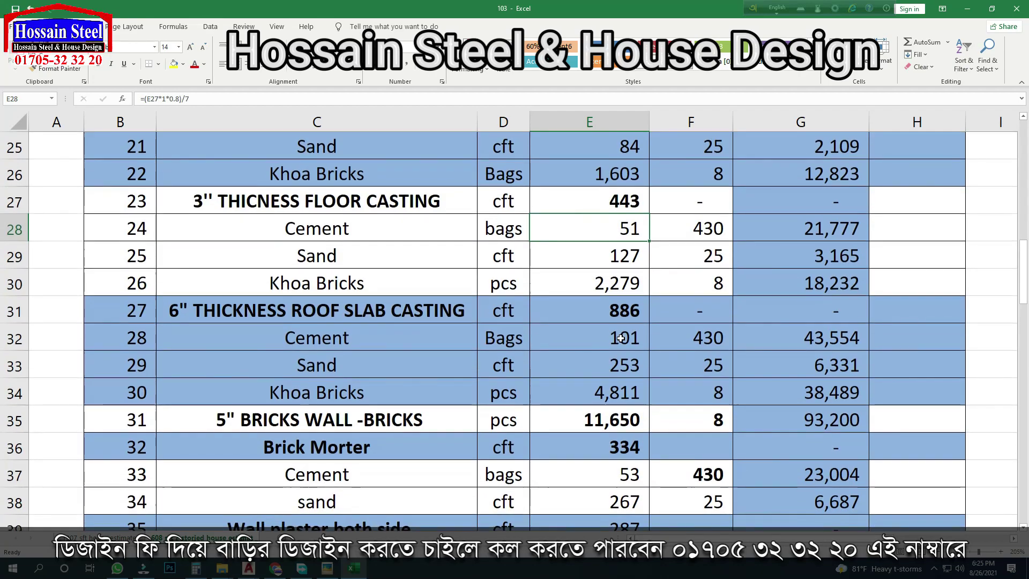
{"action": "left_click", "coordinate": [621, 320]}
{"action": "left_click", "coordinate": [620, 339]}
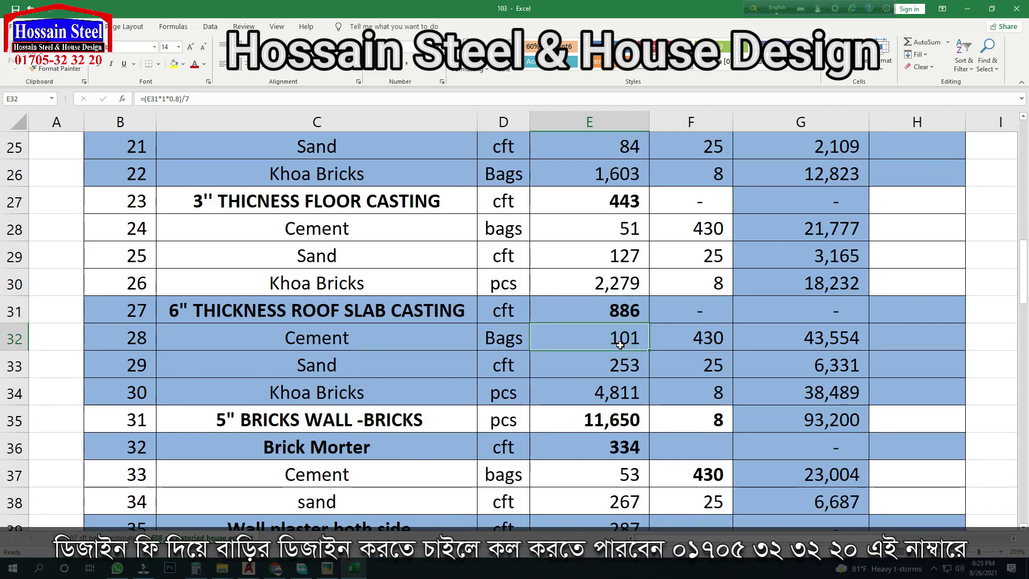
{"action": "scroll", "coordinate": [621, 345], "scroll_direction": "down", "scroll_amount": 3}
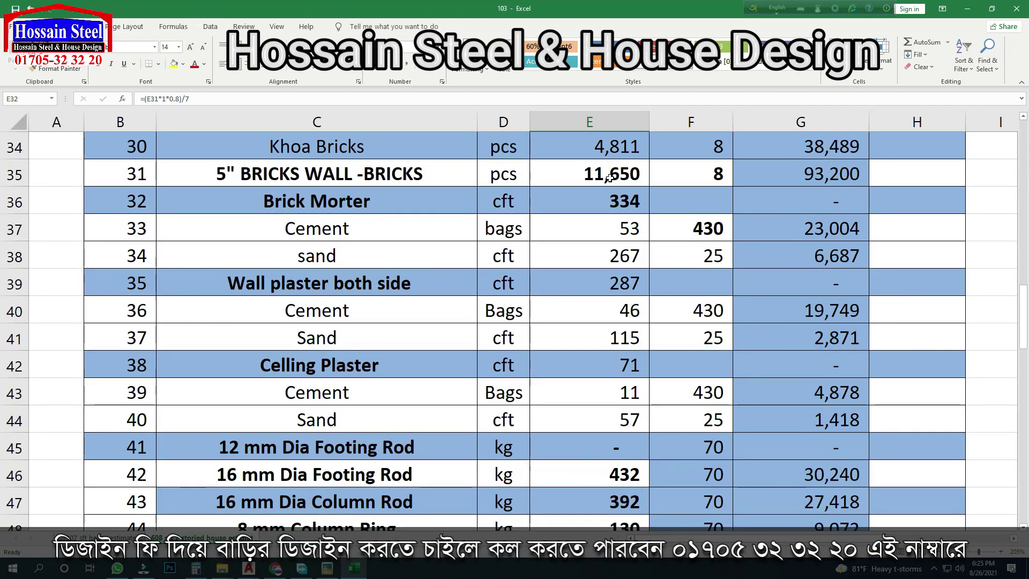
{"action": "left_click", "coordinate": [609, 178]}
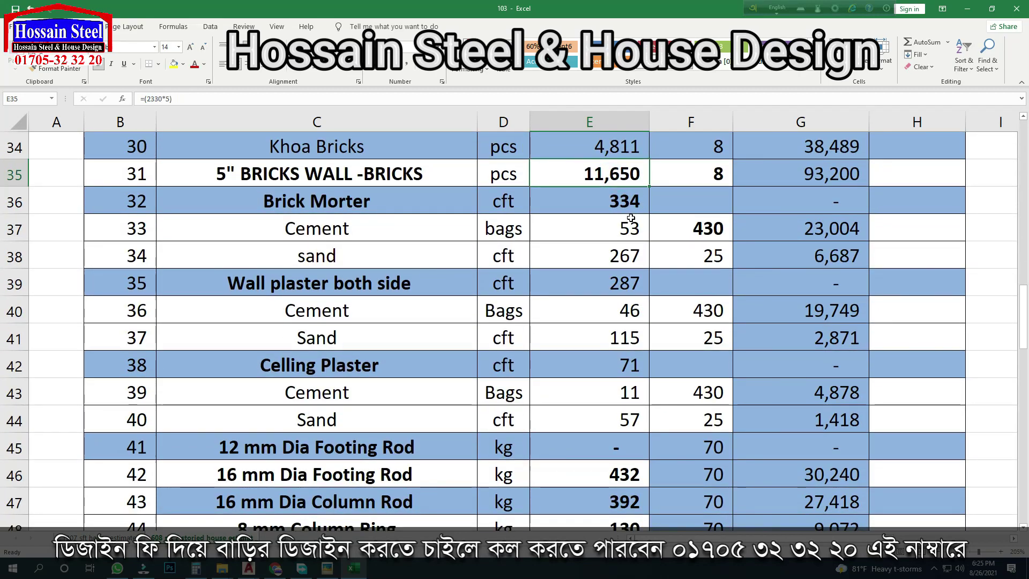
{"action": "left_click", "coordinate": [619, 232]}
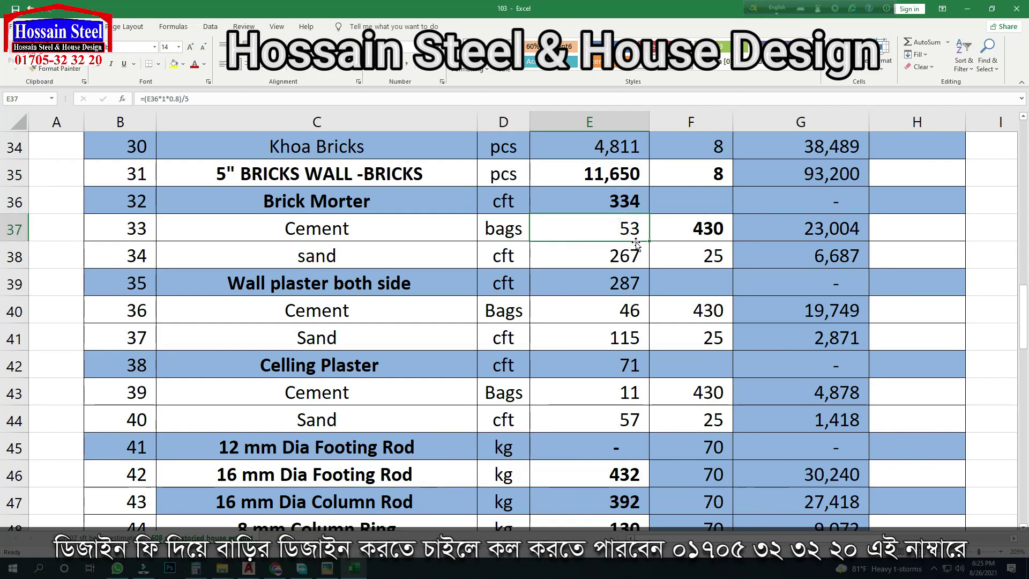
Step: Inspect the quantity formulas for the both-side wall plaster, the ceiling plaster cement and the 16 mm dia column rod
{"action": "left_click", "coordinate": [616, 290]}
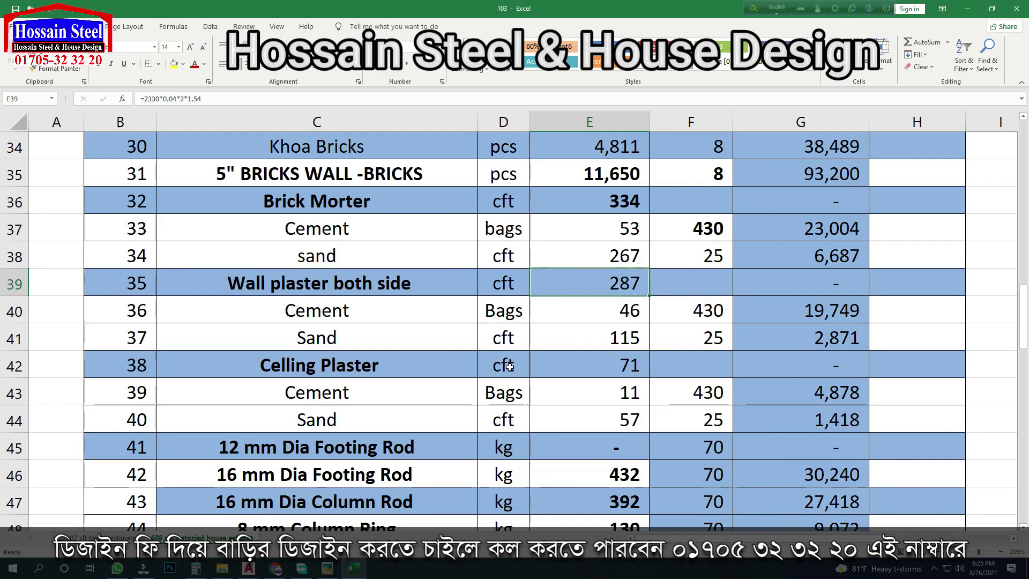
{"action": "left_click", "coordinate": [638, 396]}
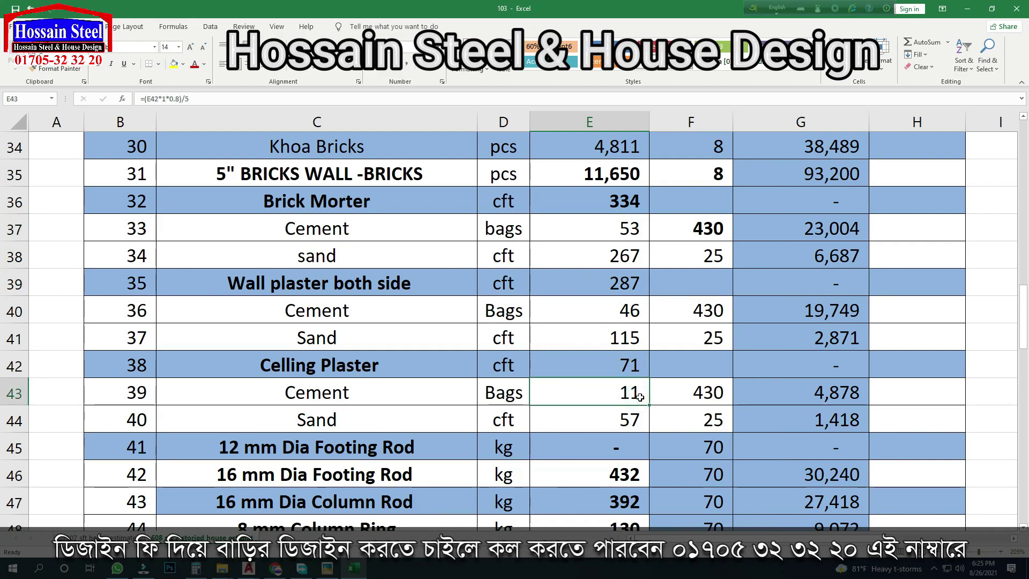
{"action": "scroll", "coordinate": [640, 397], "scroll_direction": "down", "scroll_amount": 1}
{"action": "left_click", "coordinate": [622, 420]}
Step: Look back over the casting and brick items, then inspect the 16 mm dia footing rod and 8 mm column ring formulas
{"action": "scroll", "coordinate": [597, 258], "scroll_direction": "up", "scroll_amount": 4}
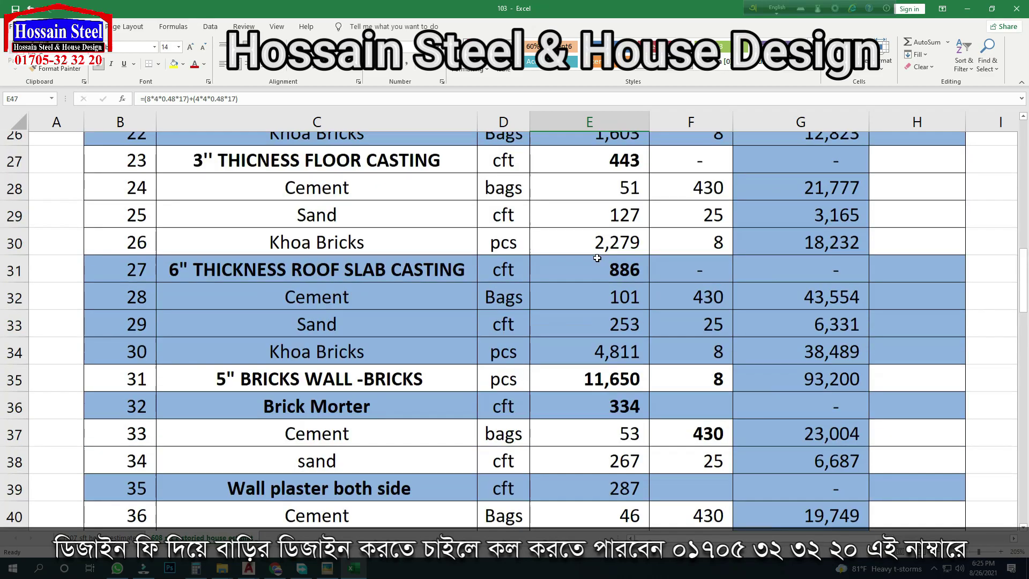
{"action": "scroll", "coordinate": [597, 258], "scroll_direction": "up", "scroll_amount": 5}
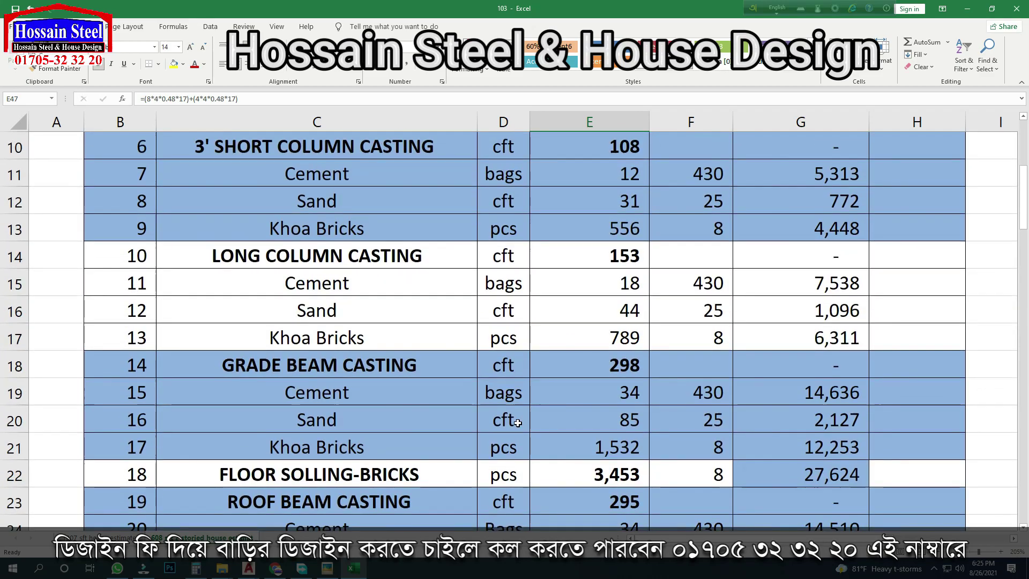
{"action": "scroll", "coordinate": [607, 340], "scroll_direction": "down", "scroll_amount": 10}
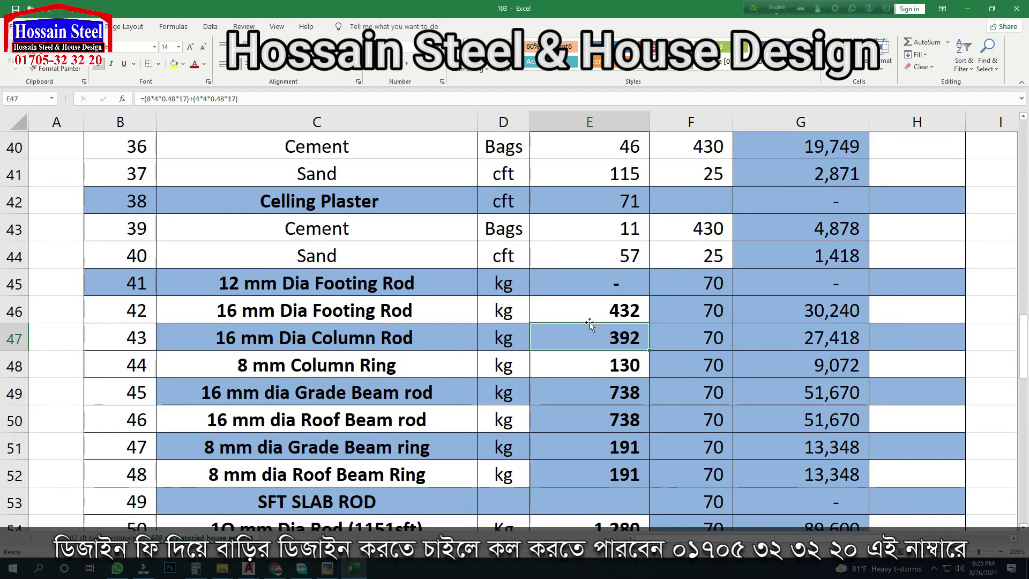
{"action": "scroll", "coordinate": [592, 321], "scroll_direction": "up", "scroll_amount": 1}
{"action": "scroll", "coordinate": [593, 322], "scroll_direction": "down", "scroll_amount": 1}
{"action": "scroll", "coordinate": [592, 321], "scroll_direction": "down", "scroll_amount": 2}
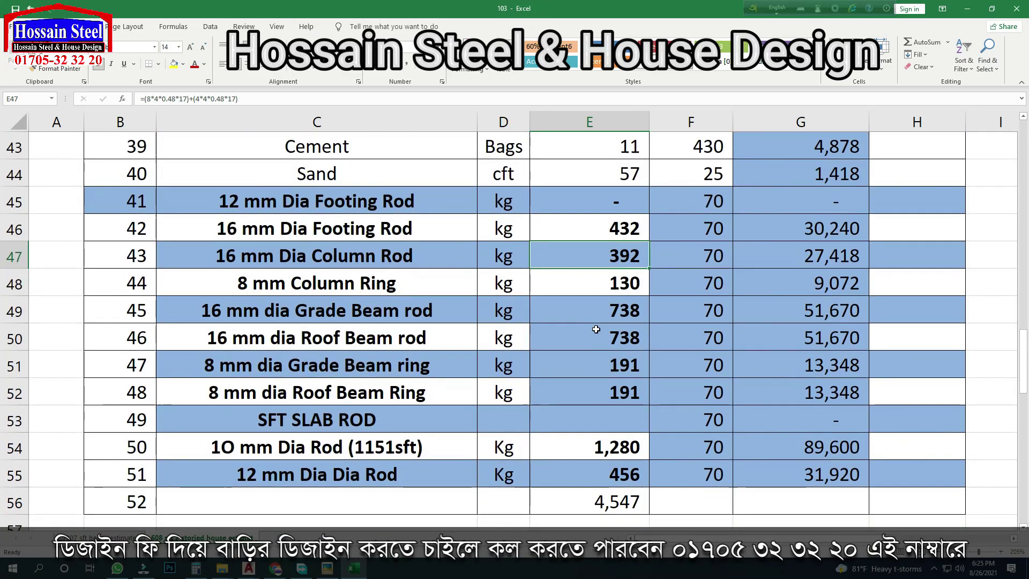
{"action": "left_click", "coordinate": [620, 231]}
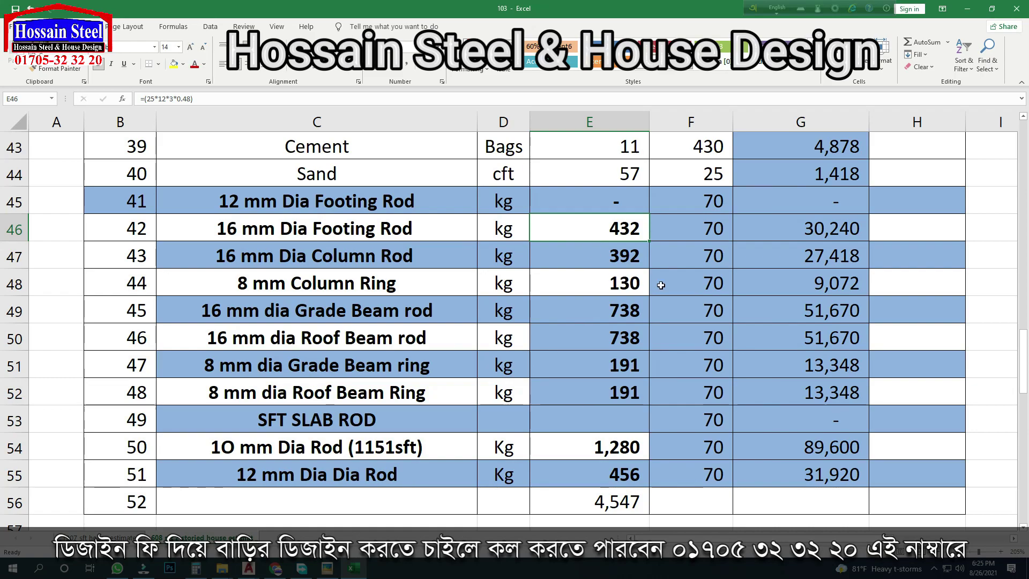
{"action": "left_click", "coordinate": [625, 283]}
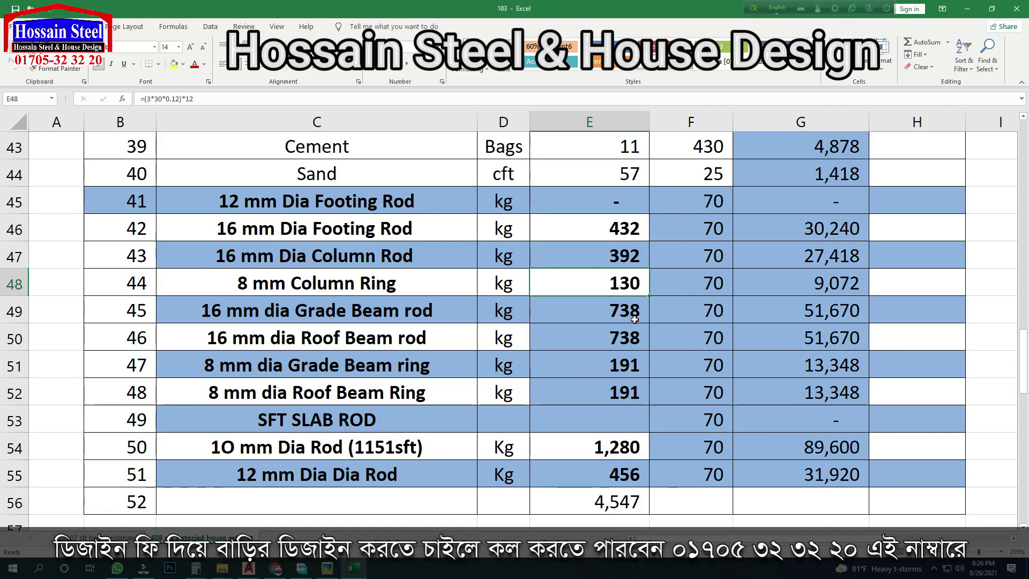
Step: Inspect the quantity formulas for the 16 mm grade and roof beam rods and the 8 mm grade and roof beam rings
{"action": "left_click", "coordinate": [635, 337]}
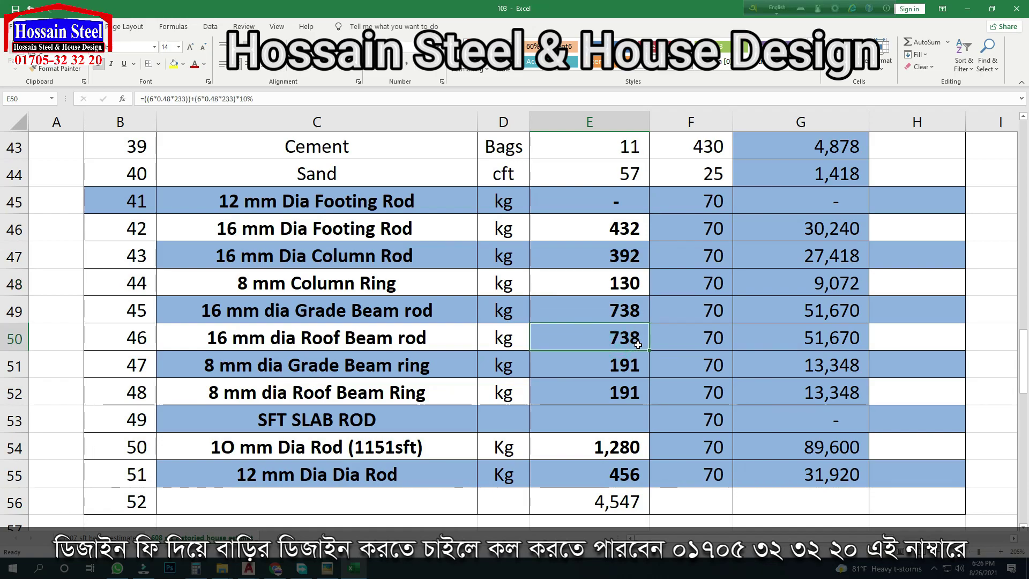
{"action": "left_click", "coordinate": [423, 341]}
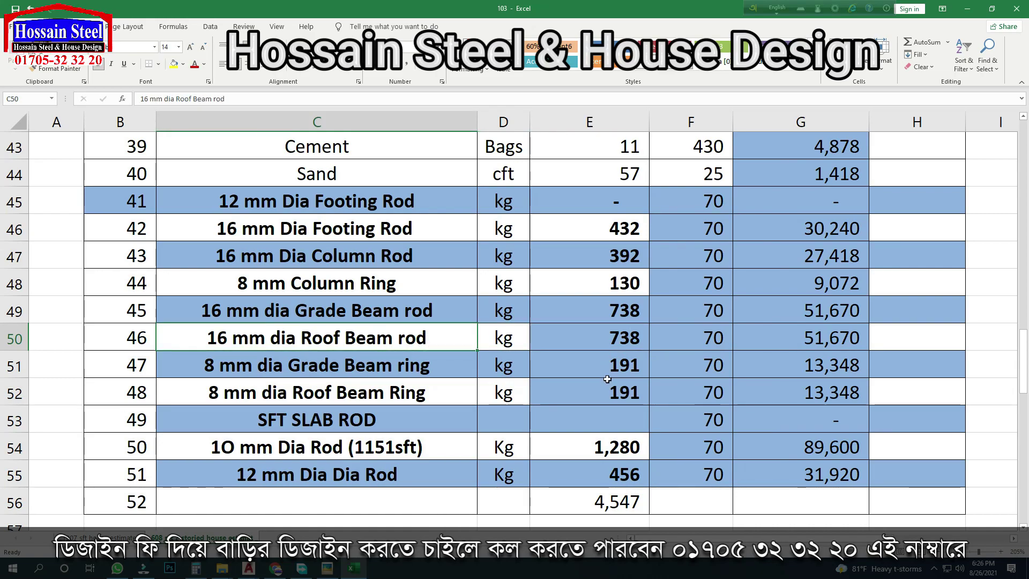
{"action": "left_click", "coordinate": [629, 320]}
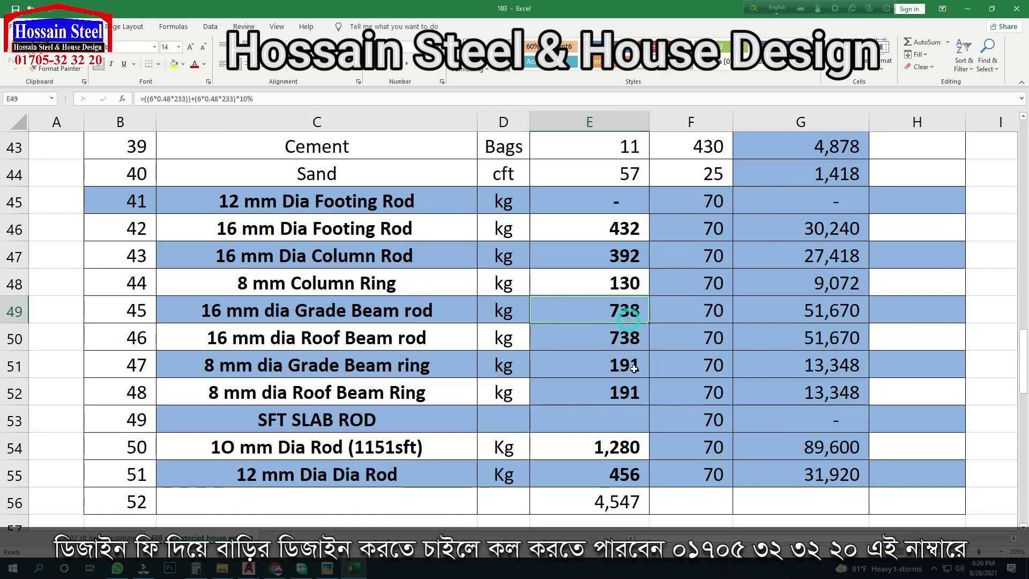
{"action": "left_click", "coordinate": [624, 368]}
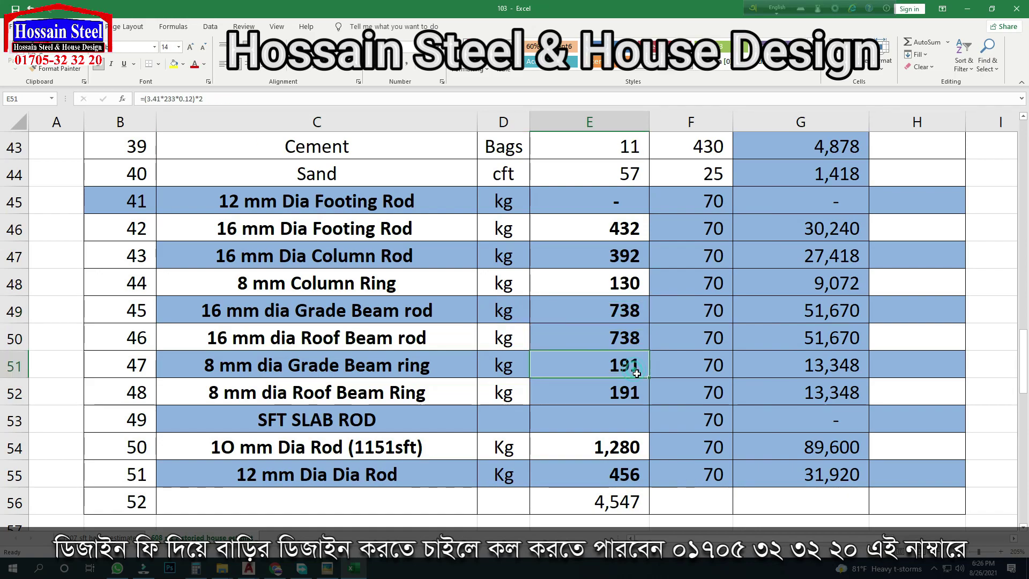
{"action": "left_click", "coordinate": [626, 397]}
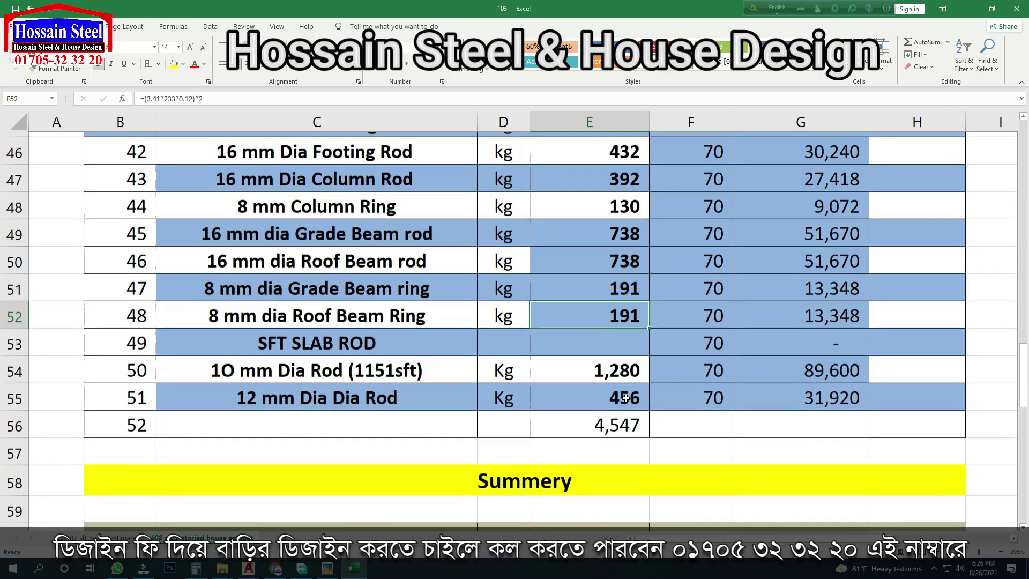
Step: Inspect the slab's 10 mm and 12 mm dia rod quantities and the total rod quantity beneath them
{"action": "scroll", "coordinate": [625, 398], "scroll_direction": "down", "scroll_amount": 1}
{"action": "left_click", "coordinate": [400, 336]}
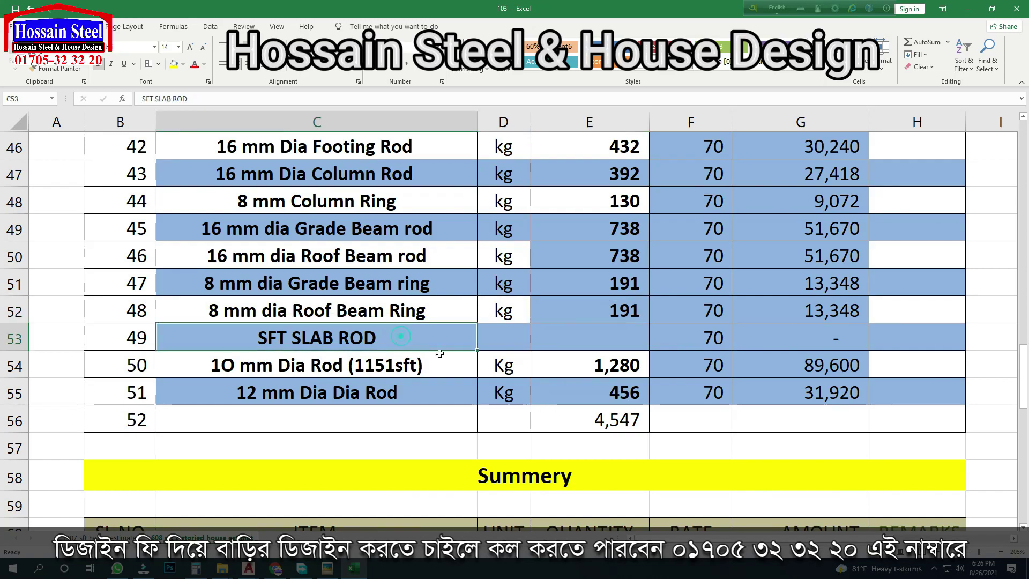
{"action": "left_click", "coordinate": [630, 372]}
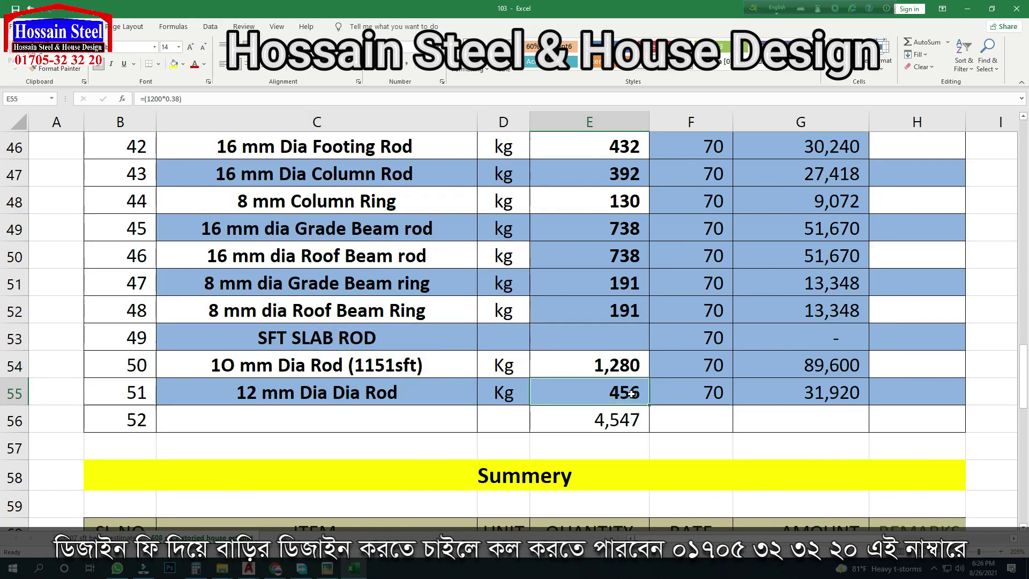
{"action": "left_click", "coordinate": [638, 392]}
{"action": "scroll", "coordinate": [678, 380], "scroll_direction": "down", "scroll_amount": 4}
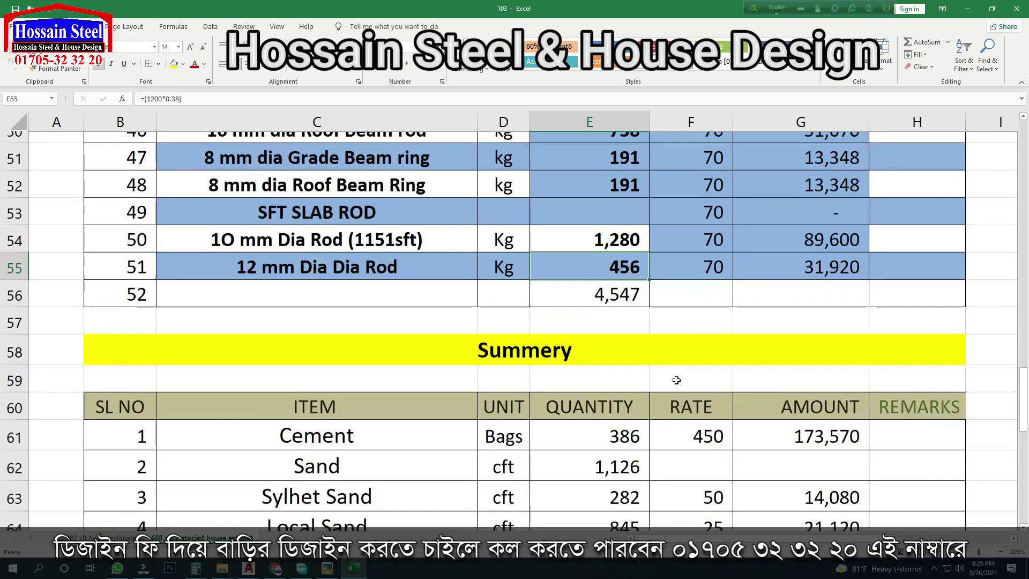
{"action": "scroll", "coordinate": [677, 380], "scroll_direction": "up", "scroll_amount": 3}
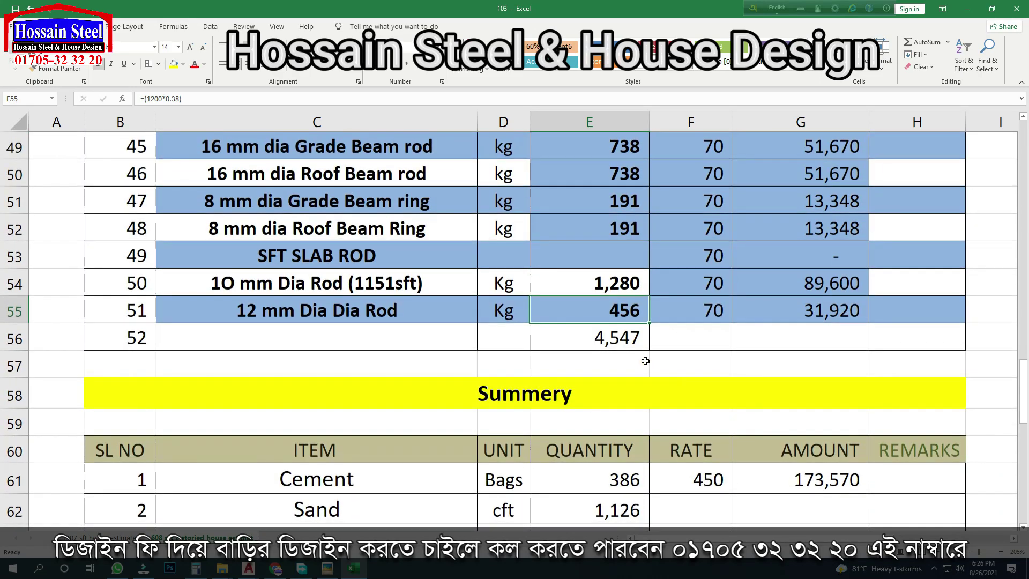
{"action": "left_click", "coordinate": [604, 343]}
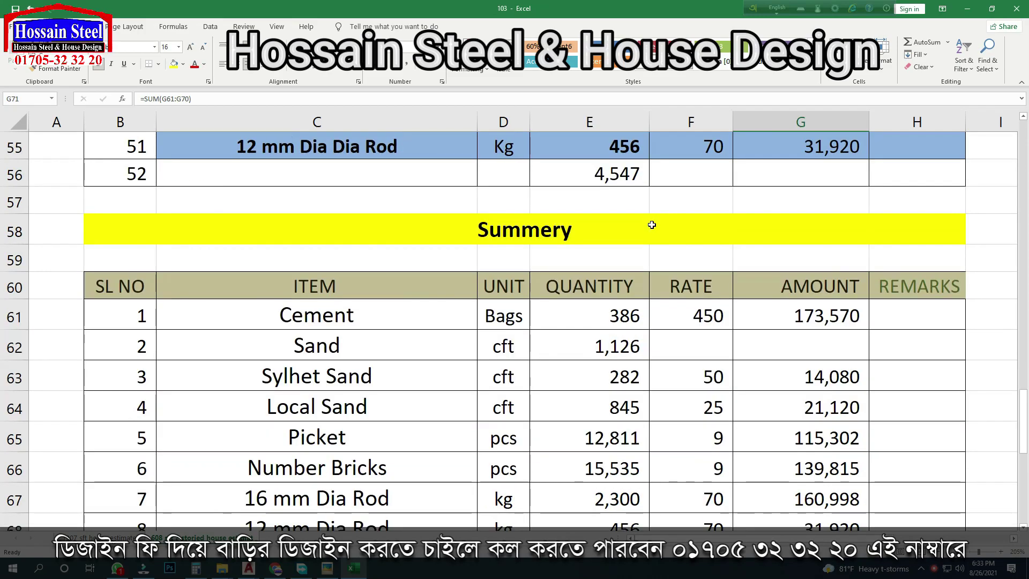
Step: Inspect how the Summery table totals the Cement and Sand quantities from the detailed estimate
{"action": "scroll", "coordinate": [654, 225], "scroll_direction": "down", "scroll_amount": 1}
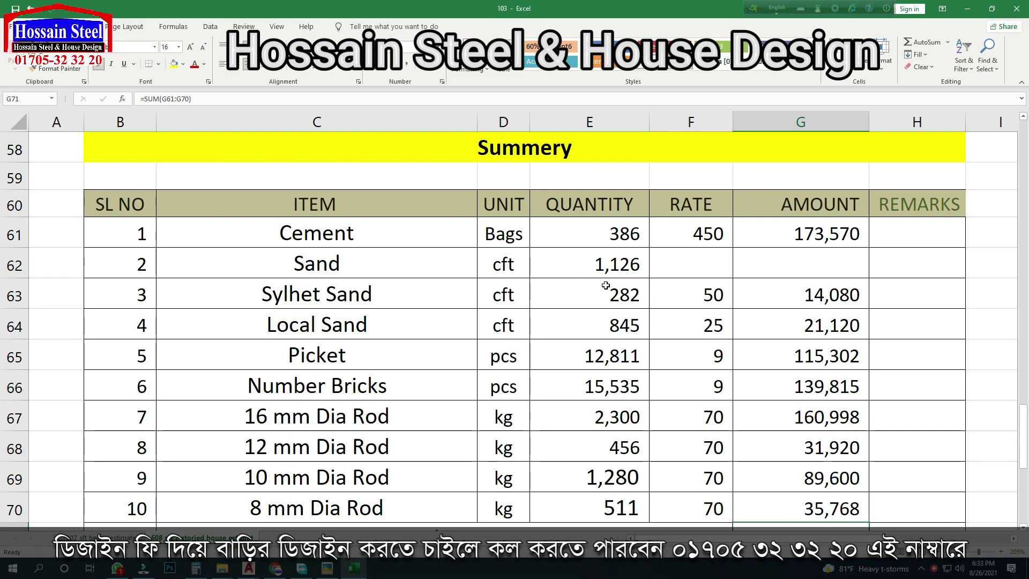
{"action": "left_click", "coordinate": [371, 245]}
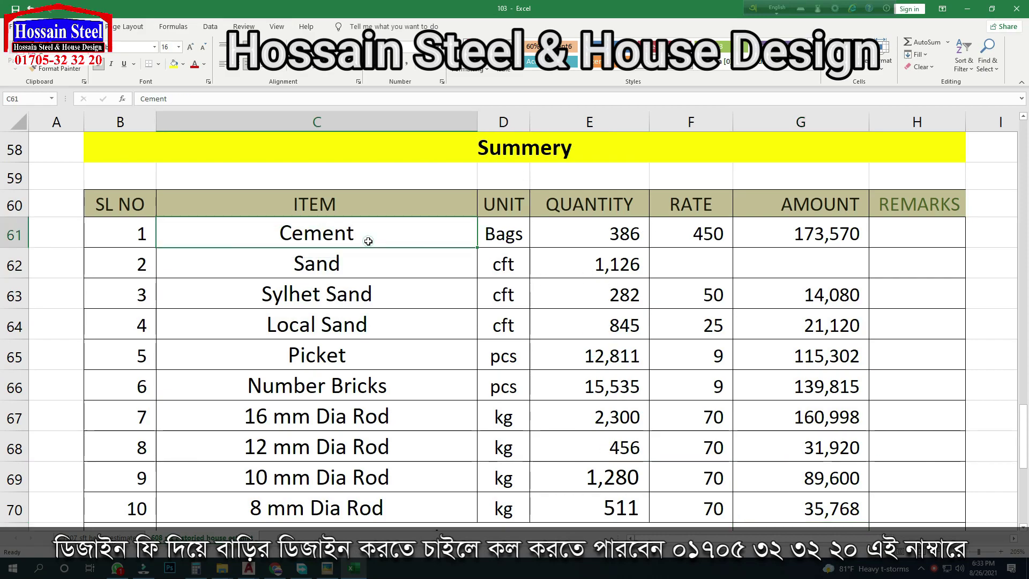
{"action": "left_click", "coordinate": [620, 239]}
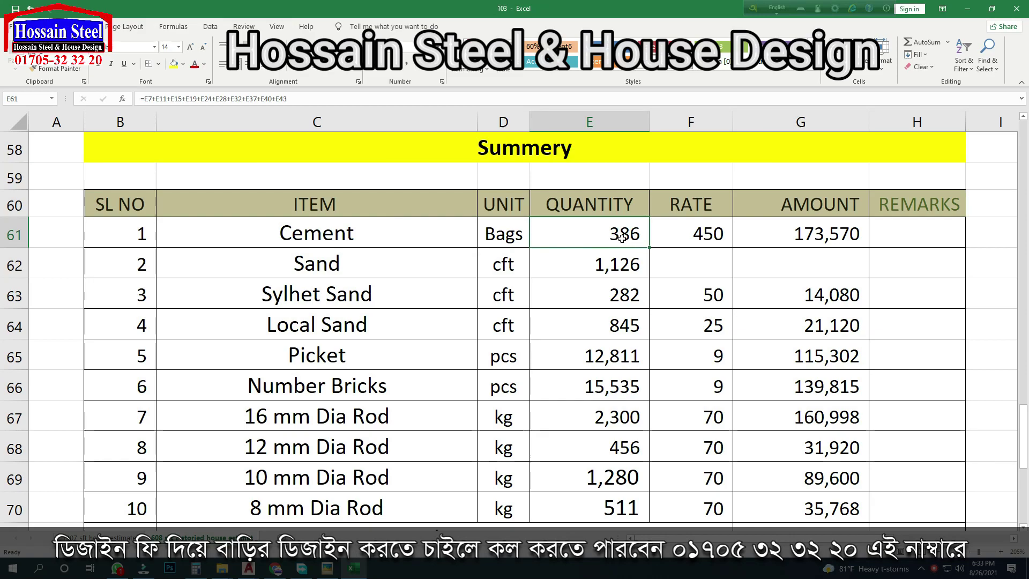
{"action": "left_click", "coordinate": [388, 268]}
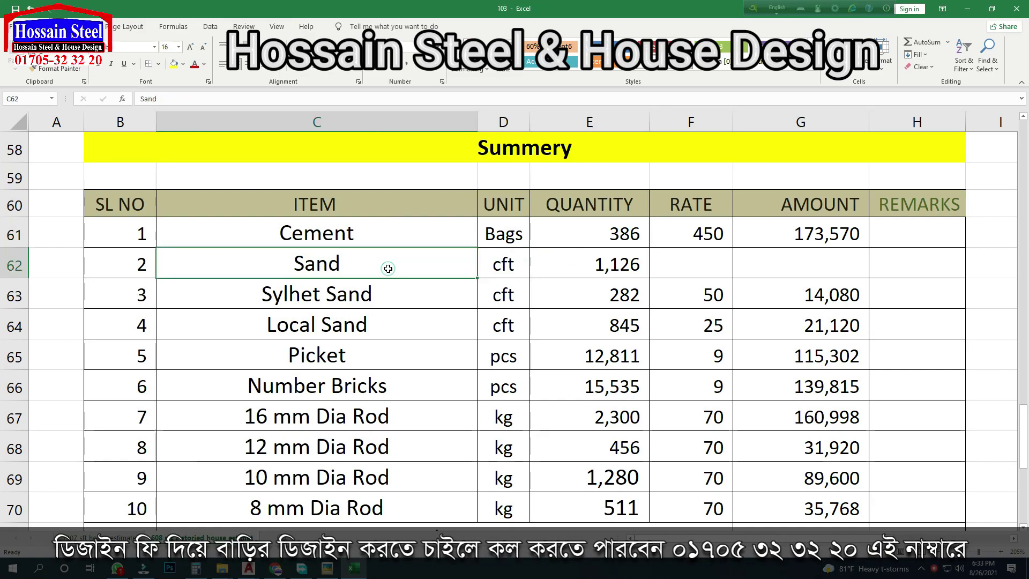
{"action": "left_click", "coordinate": [619, 268]}
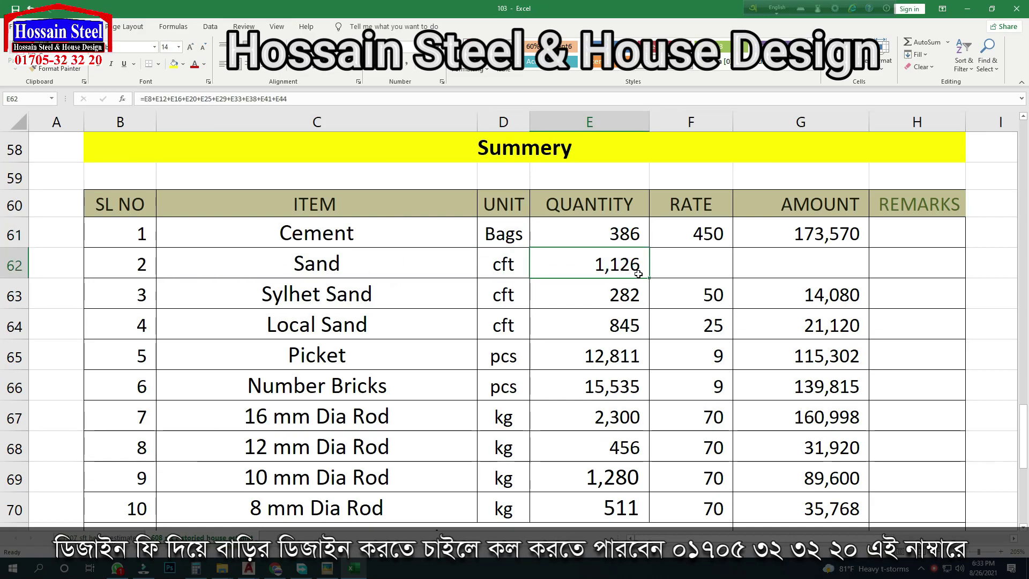
Step: Compare the Sylhet Sand and Local Sand quantity formulas and their rates in the Summery table
{"action": "left_click", "coordinate": [379, 287]}
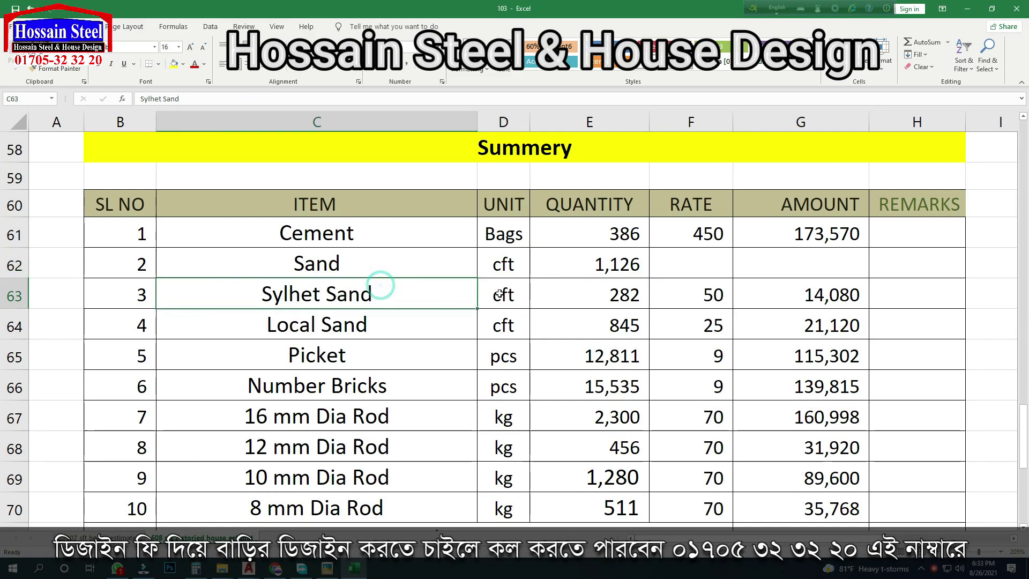
{"action": "left_click", "coordinate": [617, 292]}
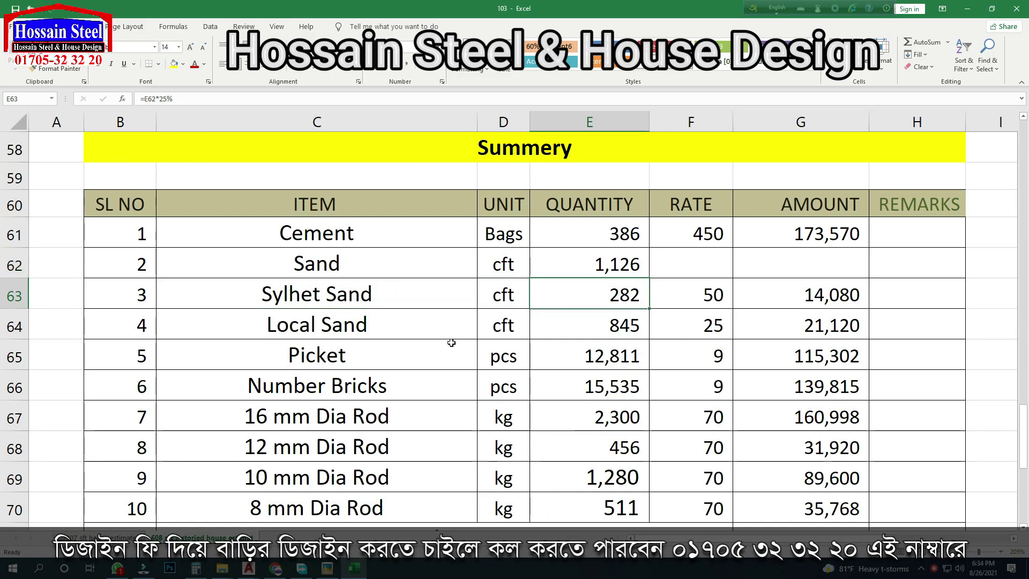
{"action": "left_click", "coordinate": [396, 327]}
{"action": "left_click", "coordinate": [622, 332]}
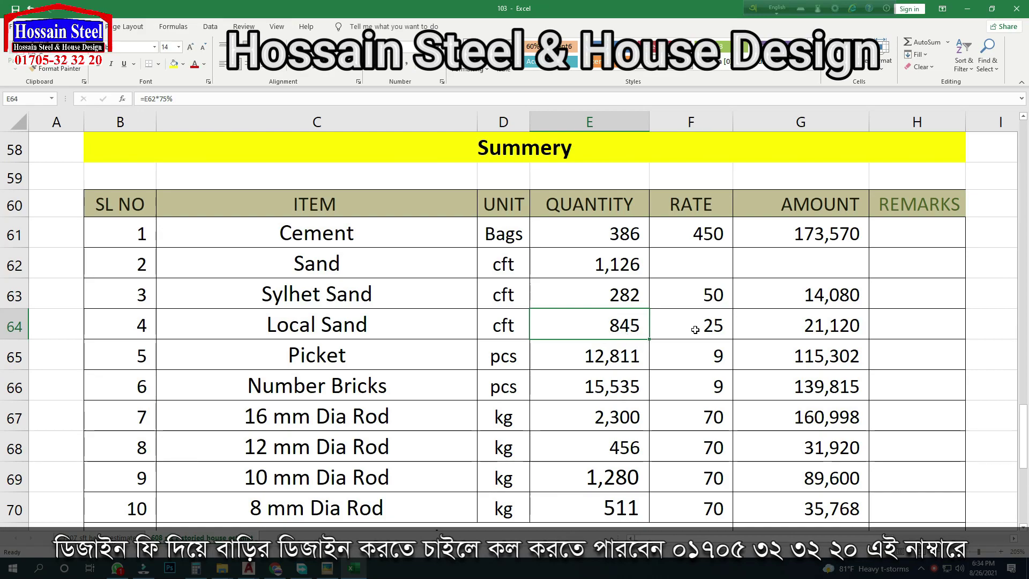
{"action": "left_click", "coordinate": [701, 301]}
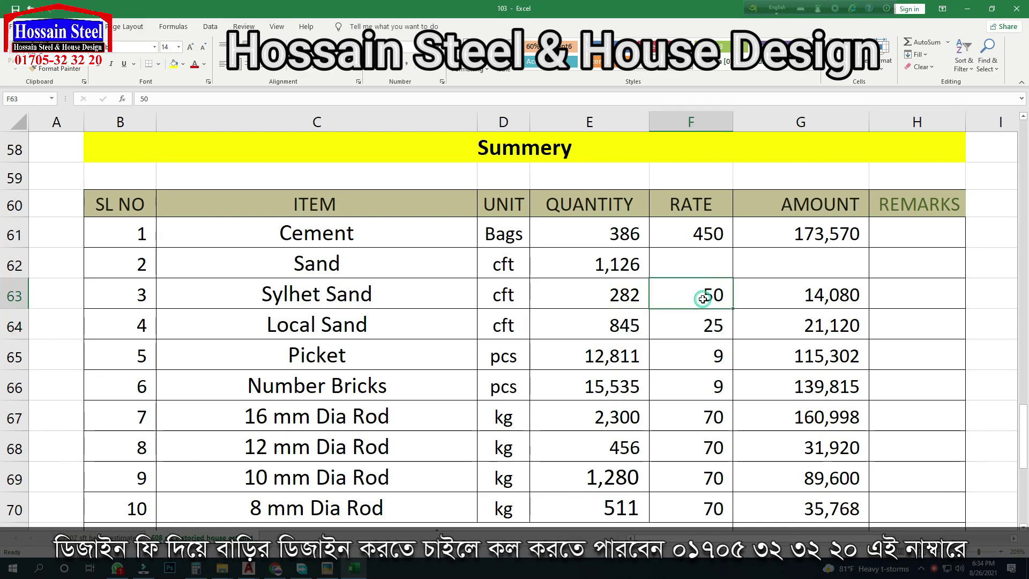
{"action": "left_click", "coordinate": [705, 327]}
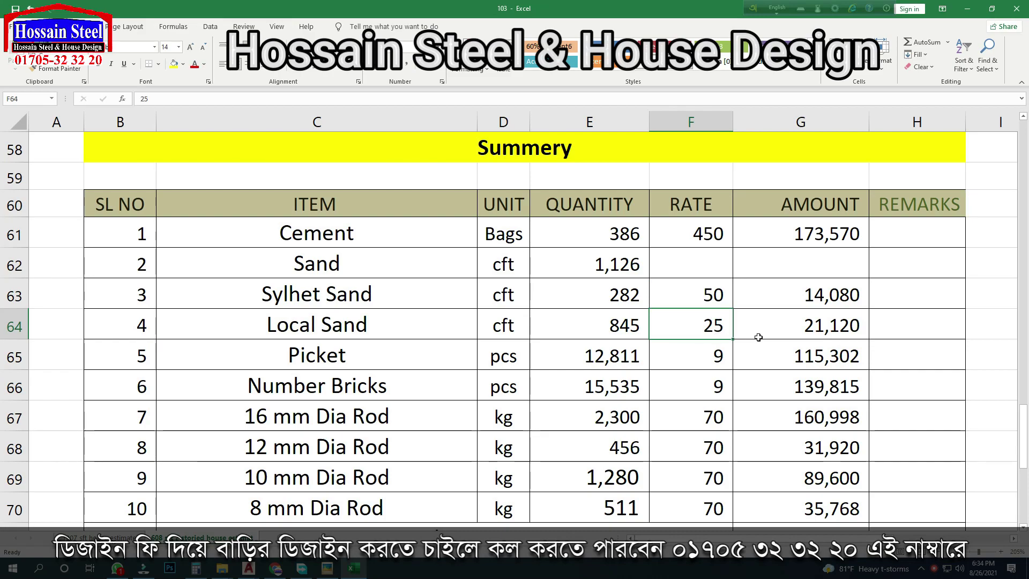
{"action": "left_click_drag", "start_coordinate": [706, 297], "coordinate": [701, 341]}
Step: Inspect the Picket and Number Bricks quantities and rates in the Summery table, then select the 16 mm Dia Rod item
{"action": "left_click", "coordinate": [407, 344]}
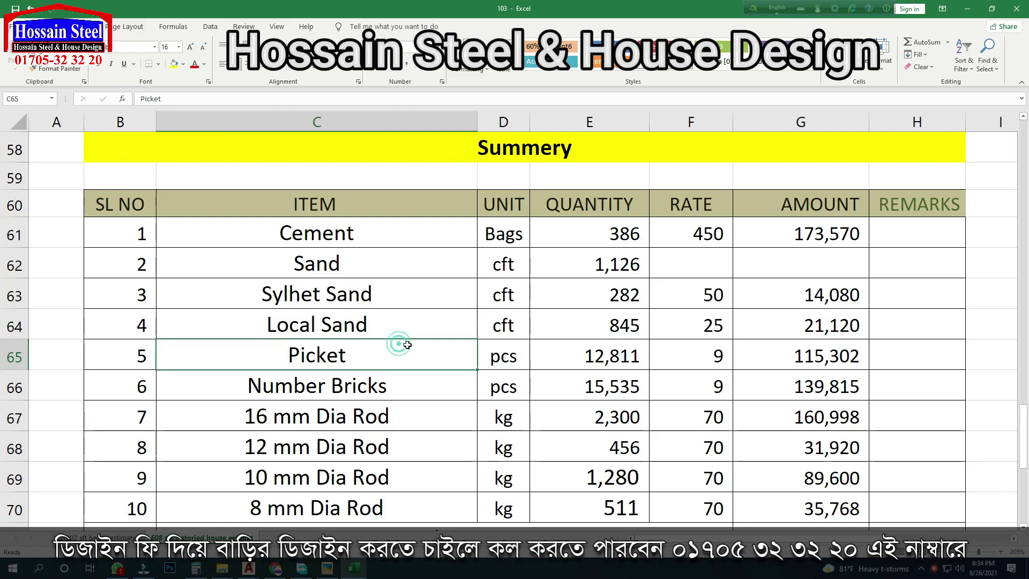
{"action": "left_click", "coordinate": [605, 351]}
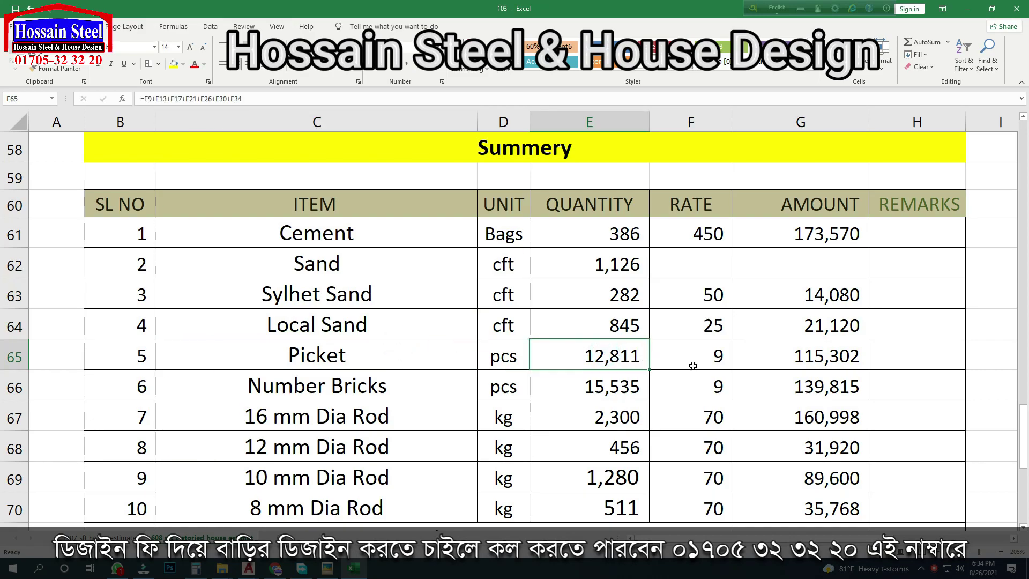
{"action": "left_click", "coordinate": [729, 363]}
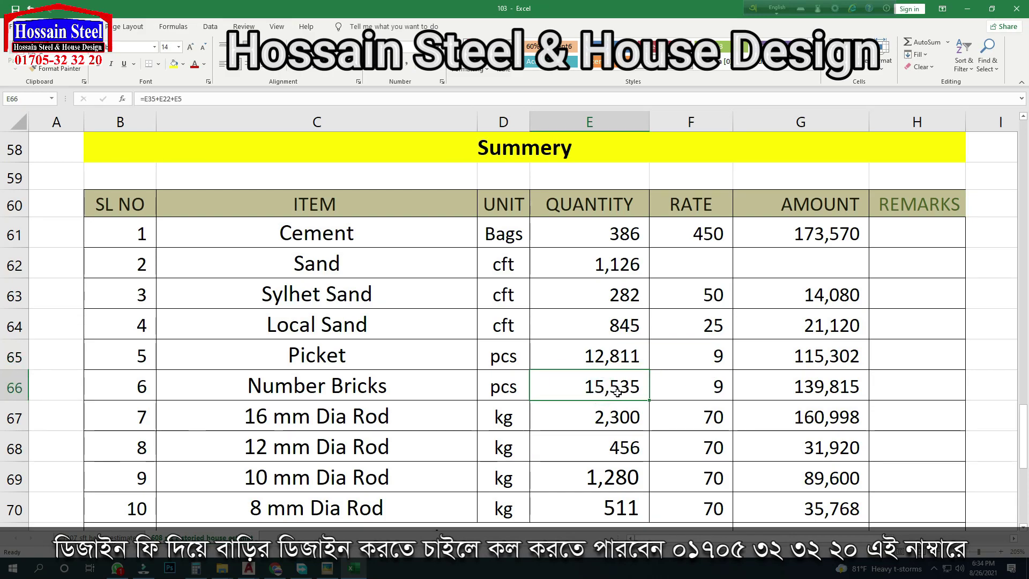
{"action": "left_click", "coordinate": [715, 387]}
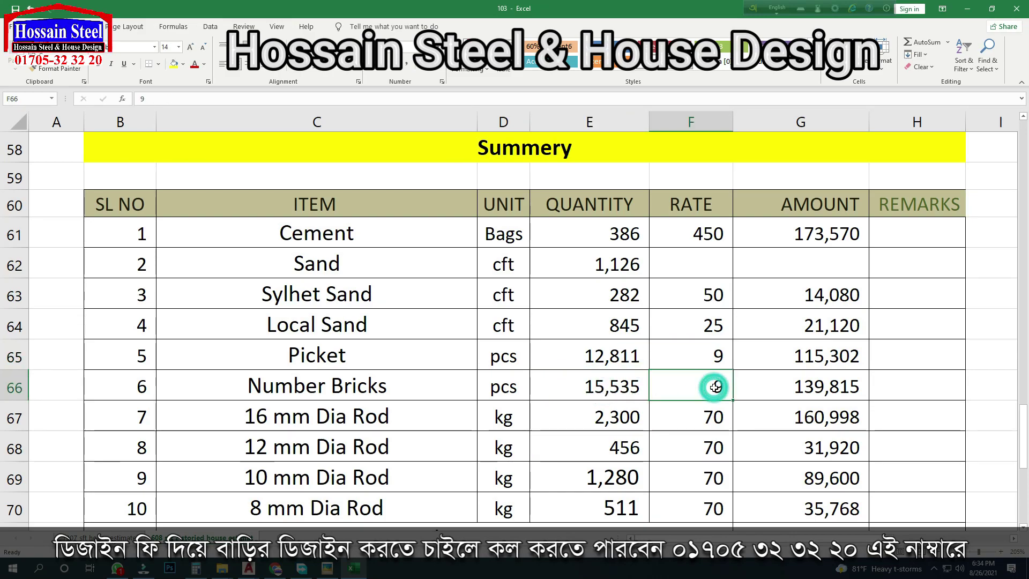
{"action": "left_click", "coordinate": [364, 418]}
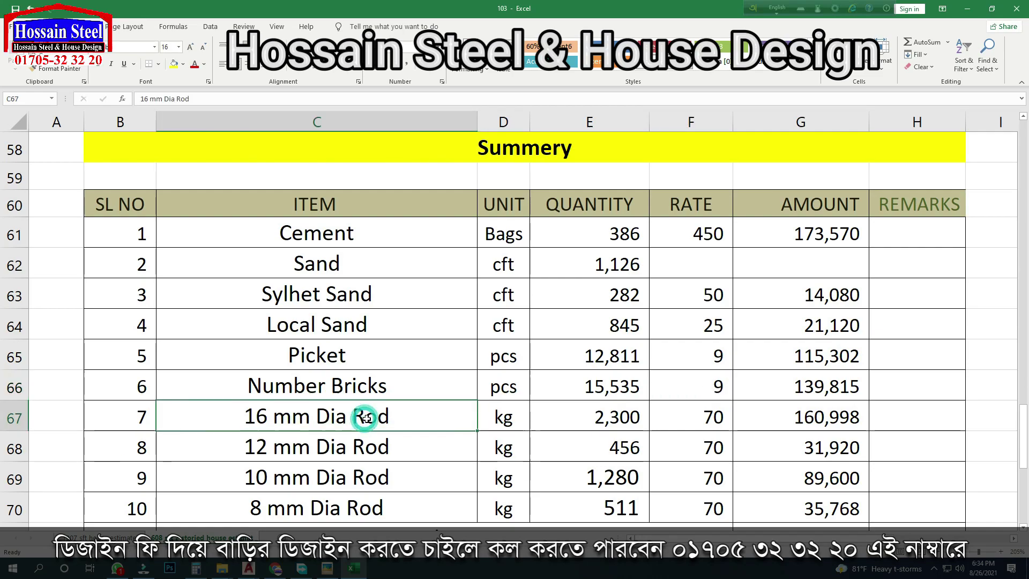
{"action": "left_click", "coordinate": [713, 381]}
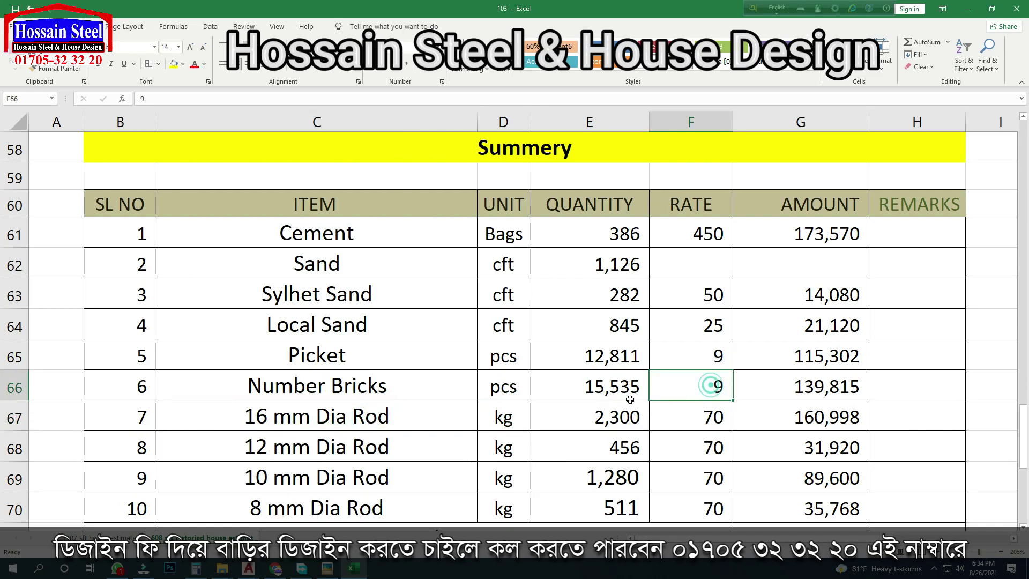
{"action": "left_click", "coordinate": [378, 421]}
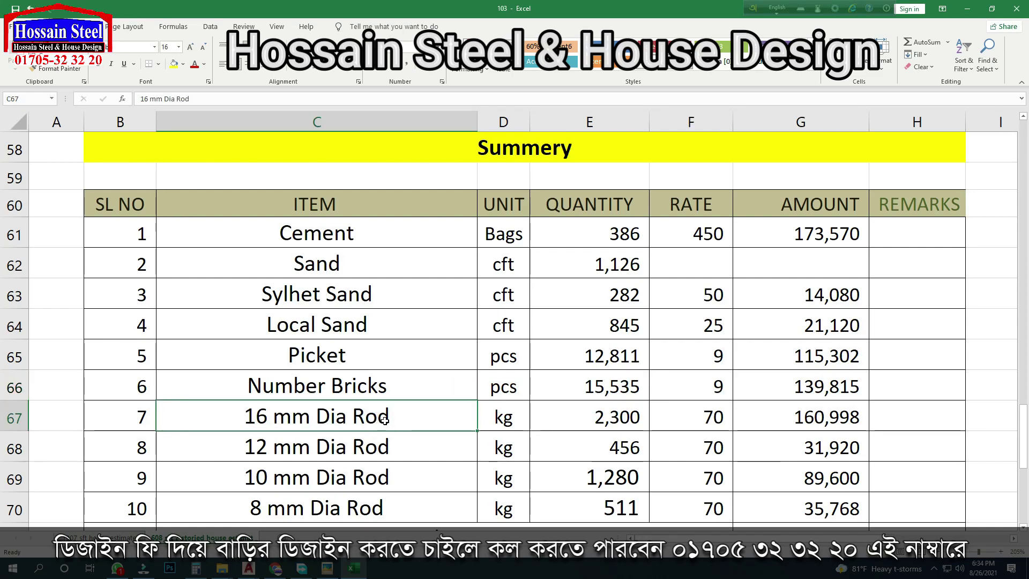
Step: Inspect the quantity formulas of the 16 mm, 12 mm, 10 mm and 8 mm Dia Rod items in the Summery table
{"action": "left_click", "coordinate": [598, 423]}
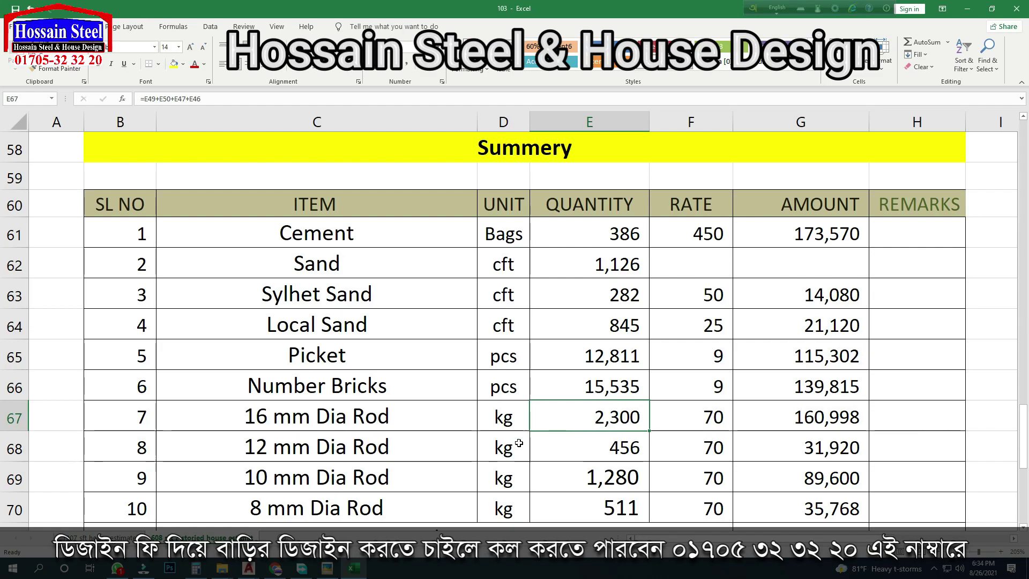
{"action": "left_click", "coordinate": [393, 454]}
{"action": "left_click", "coordinate": [611, 448]}
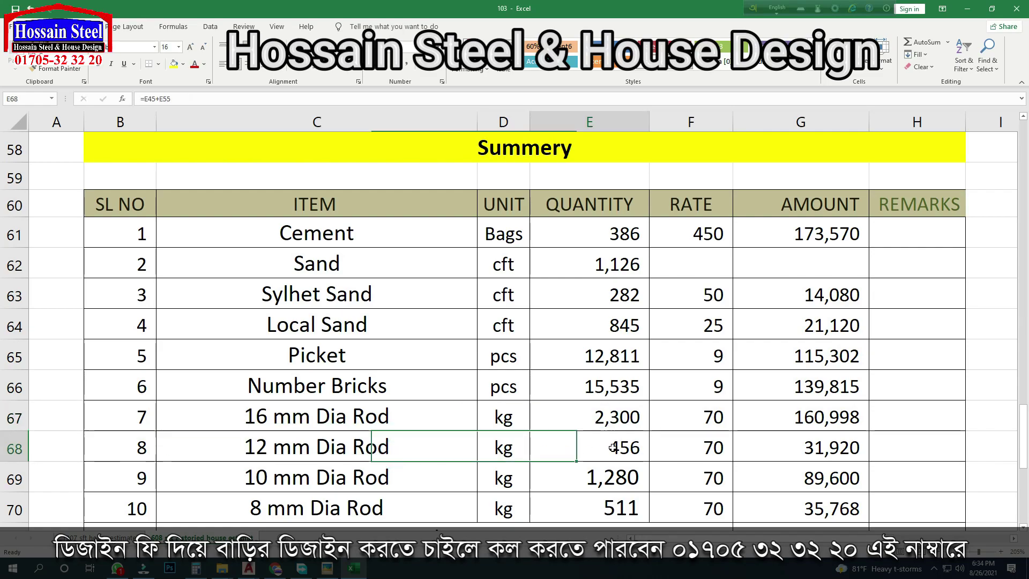
{"action": "left_click", "coordinate": [390, 480]}
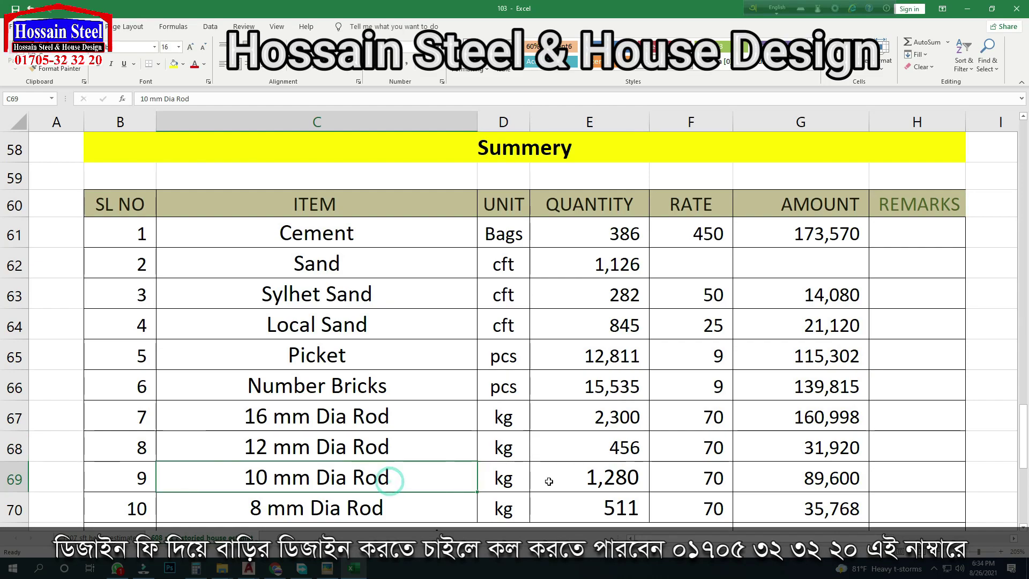
{"action": "left_click", "coordinate": [603, 481]}
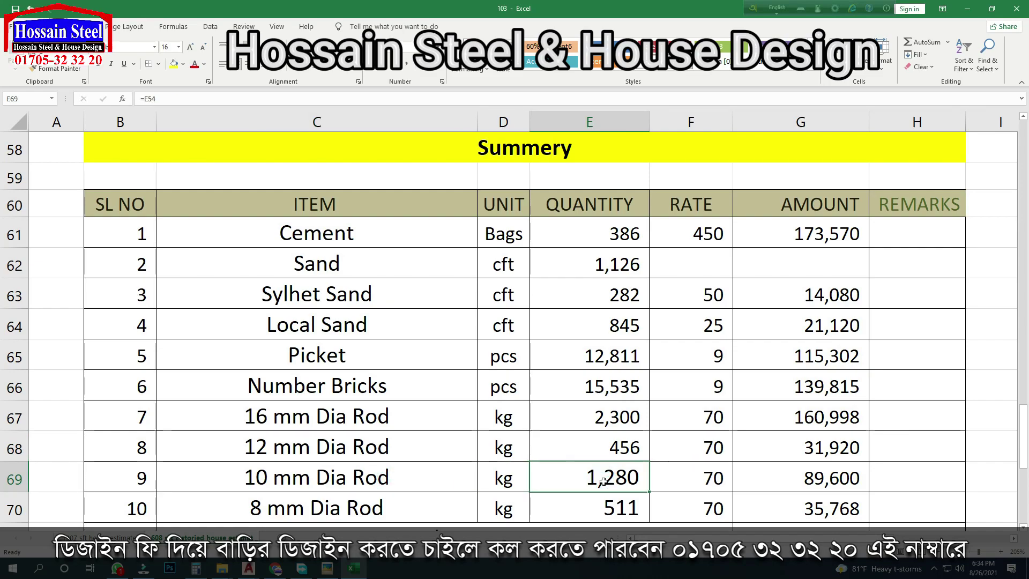
{"action": "scroll", "coordinate": [603, 481], "scroll_direction": "down", "scroll_amount": 1}
{"action": "left_click", "coordinate": [414, 423]}
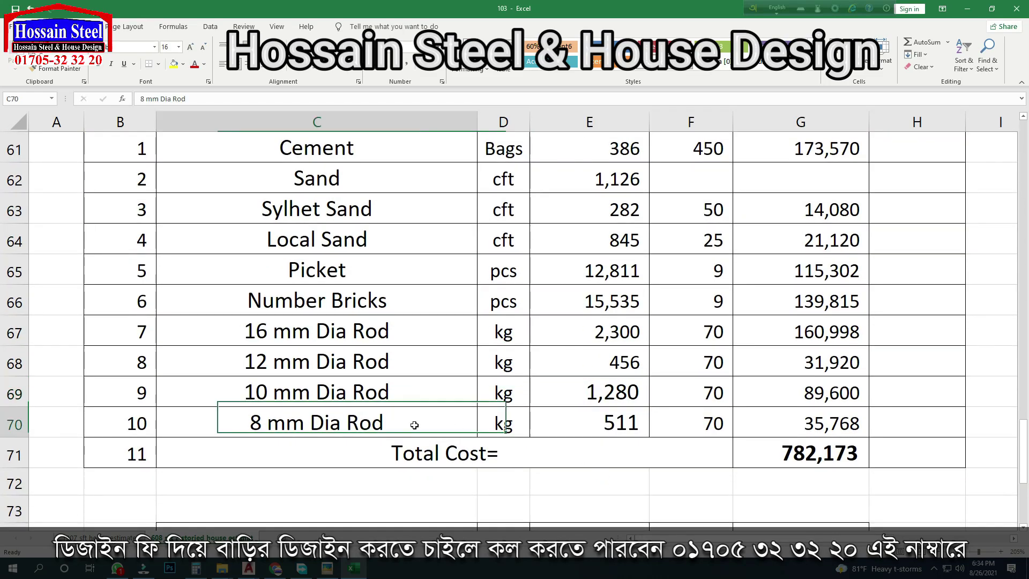
{"action": "left_click", "coordinate": [607, 424]}
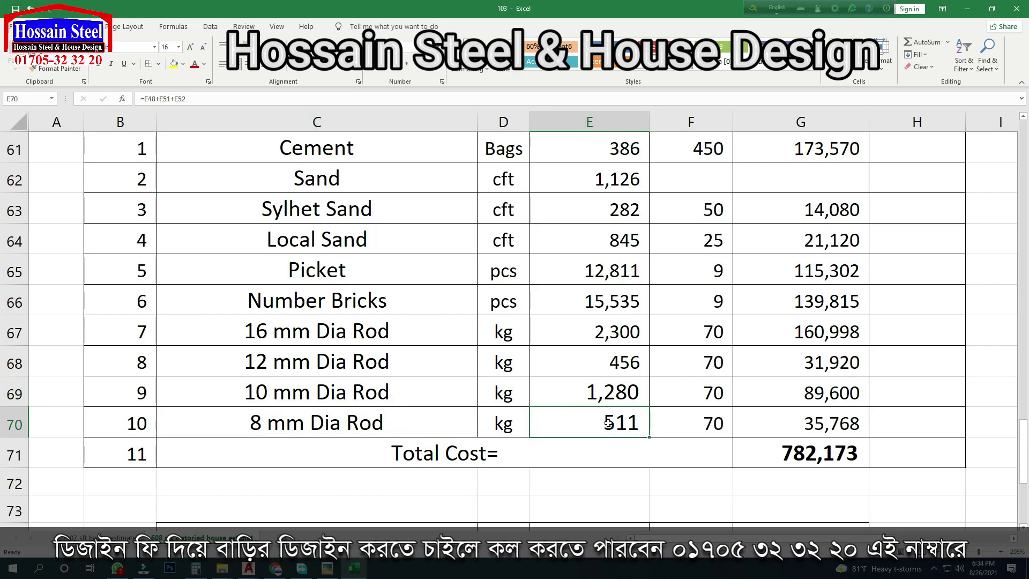
Step: Review the rod items' rates and quantities, then the Summery table's rate column and its Total Cost formula
{"action": "left_click", "coordinate": [711, 425]}
{"action": "left_click_drag", "start_coordinate": [721, 328], "coordinate": [700, 427]}
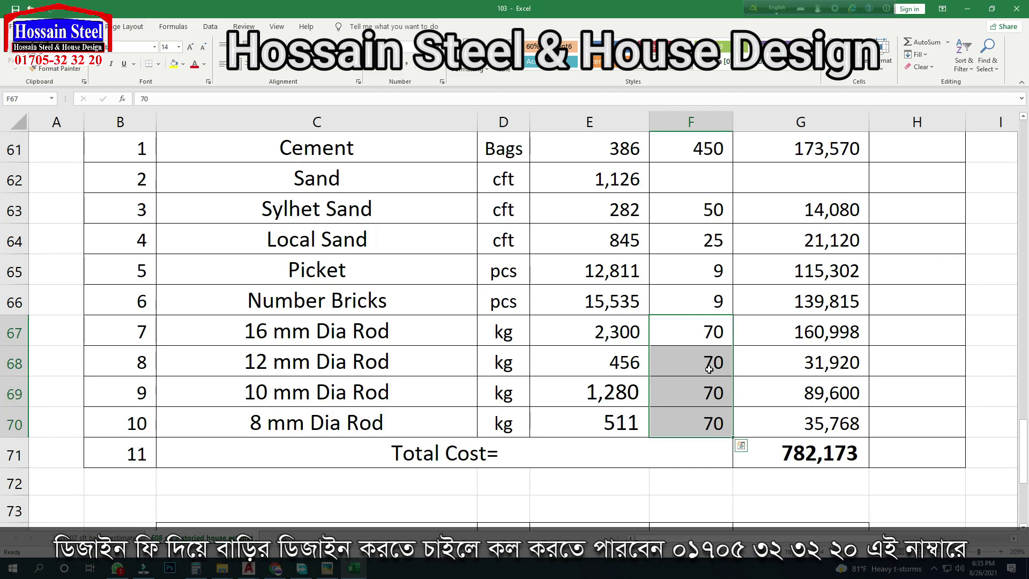
{"action": "left_click", "coordinate": [625, 395]}
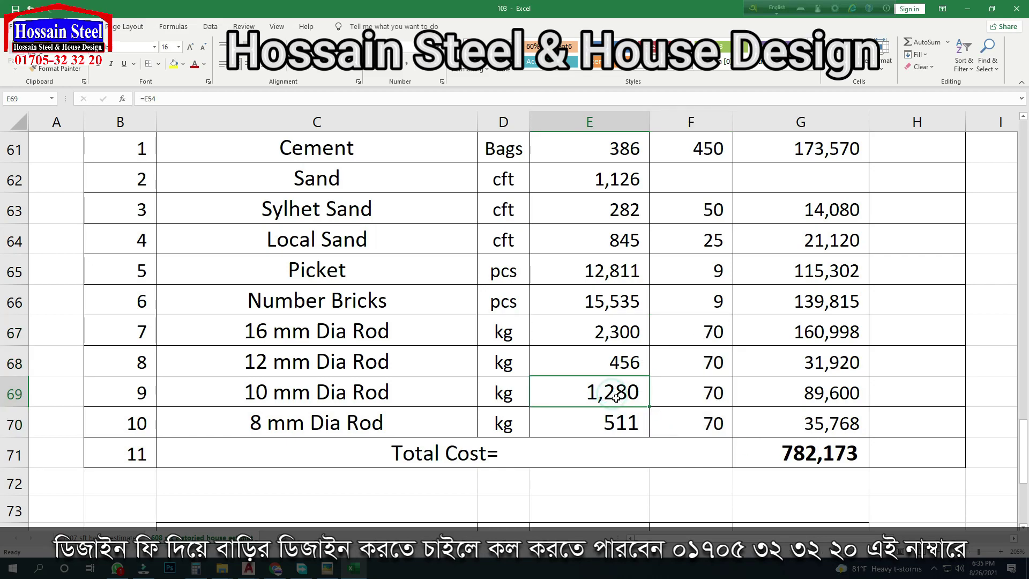
{"action": "left_click", "coordinate": [619, 421]}
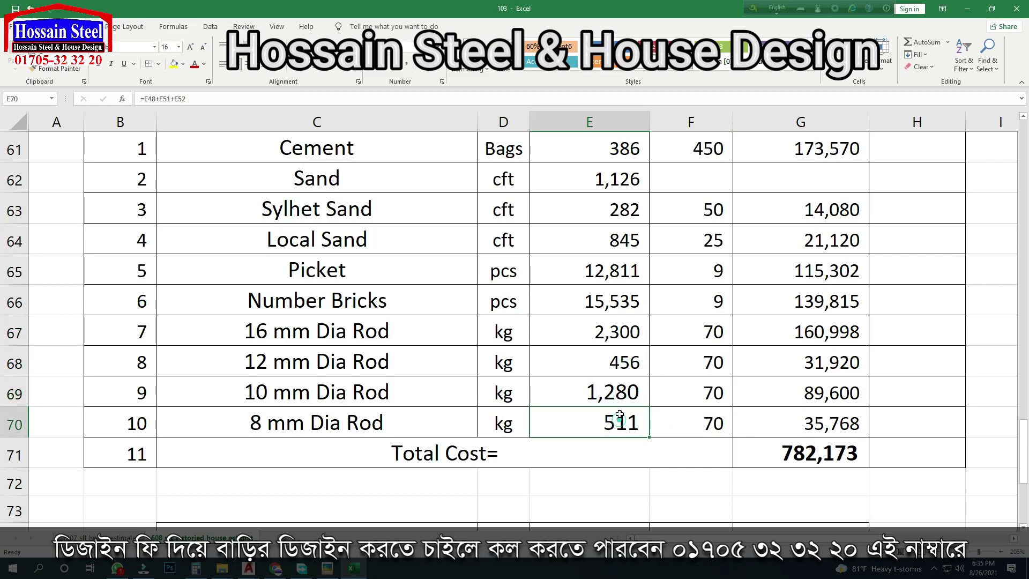
{"action": "left_click", "coordinate": [622, 395]}
{"action": "left_click", "coordinate": [706, 395]}
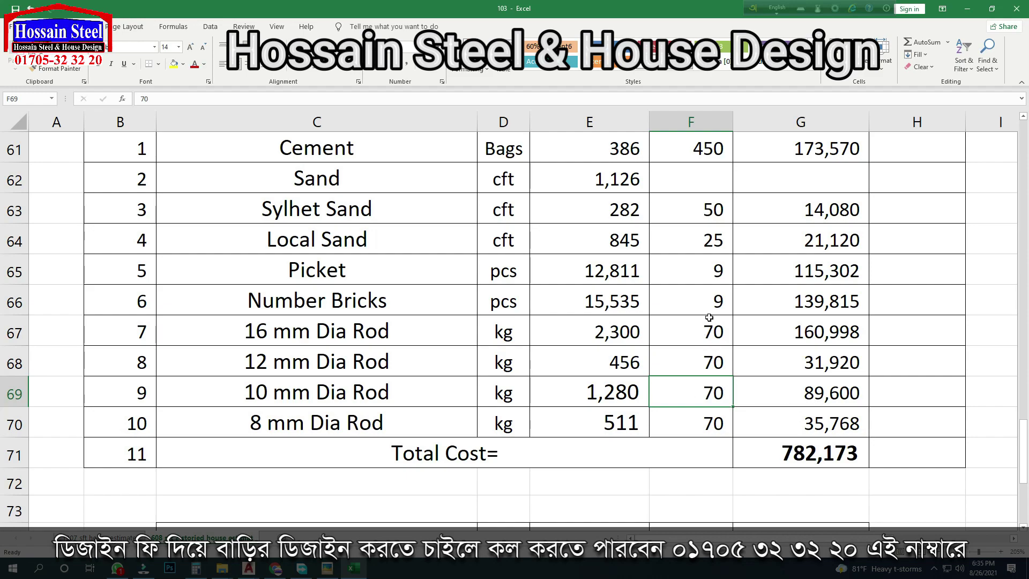
{"action": "left_click_drag", "start_coordinate": [700, 191], "coordinate": [684, 407]}
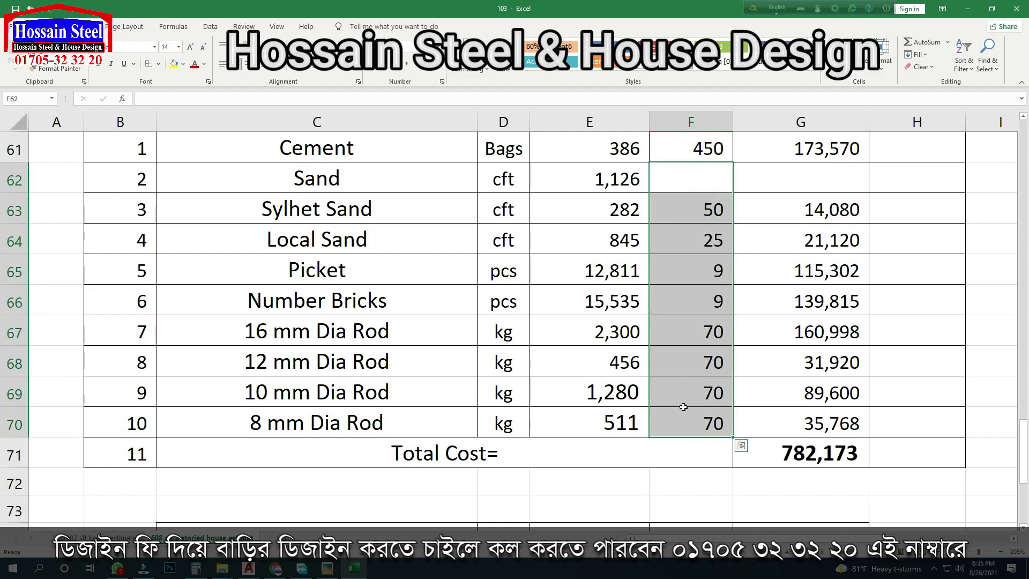
{"action": "left_click", "coordinate": [801, 452]}
Step: Inspect the Door row's unit price, number of pieces and amount in the additional cost table below the Summery
{"action": "scroll", "coordinate": [696, 375], "scroll_direction": "down", "scroll_amount": 3}
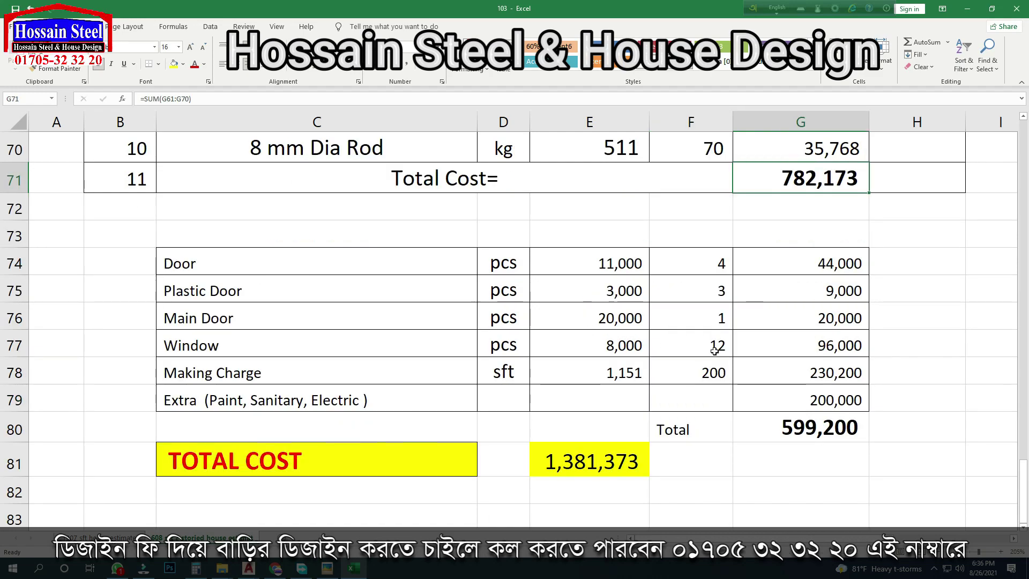
{"action": "left_click", "coordinate": [324, 269]}
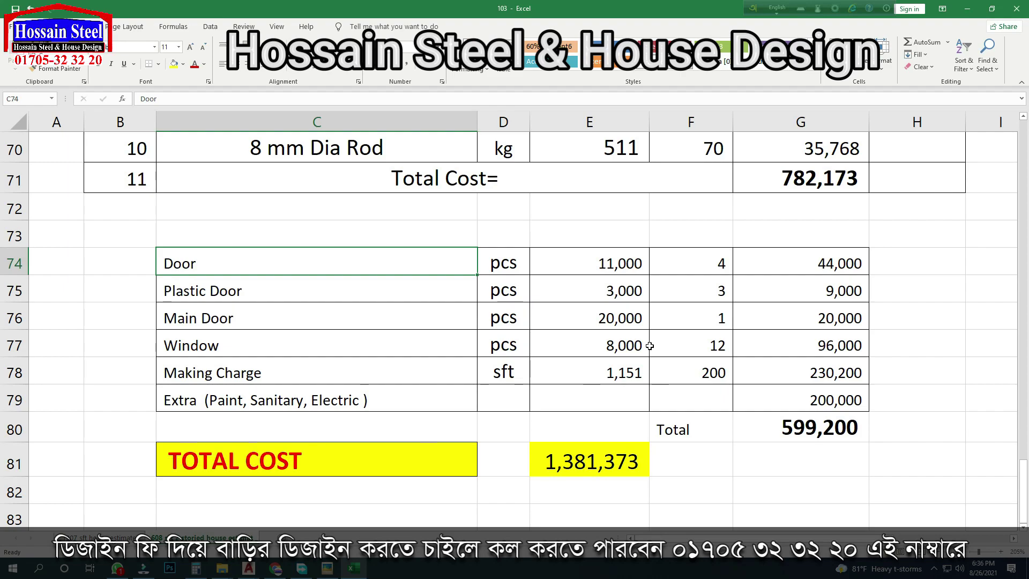
{"action": "scroll", "coordinate": [650, 343], "scroll_direction": "up", "scroll_amount": 1}
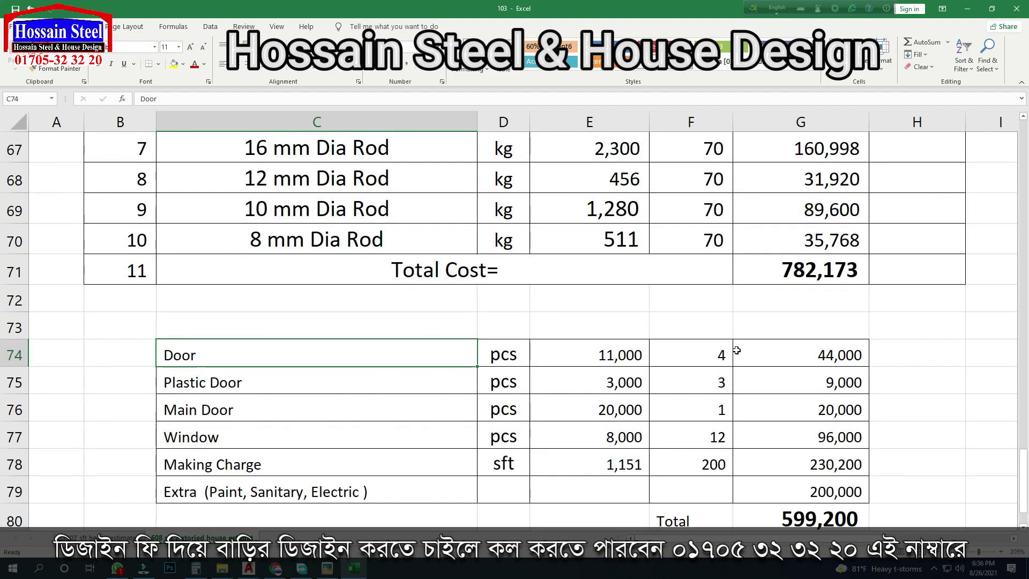
{"action": "left_click", "coordinate": [721, 350]}
{"action": "left_click", "coordinate": [601, 351]}
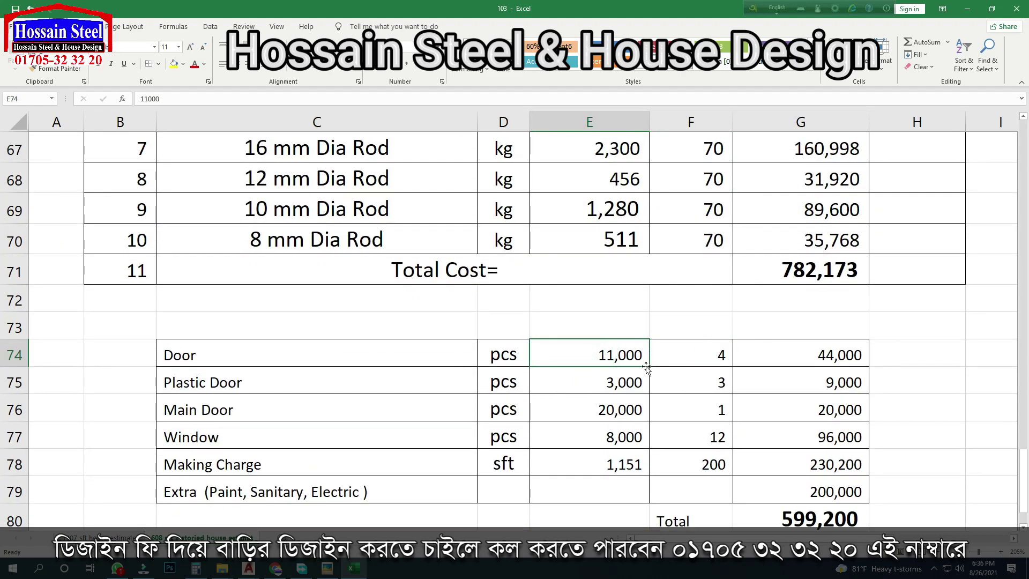
{"action": "left_click", "coordinate": [847, 359]}
Step: Inspect the unit prices, piece counts and amounts of the Plastic Door and Main Door rows
{"action": "left_click", "coordinate": [608, 383]}
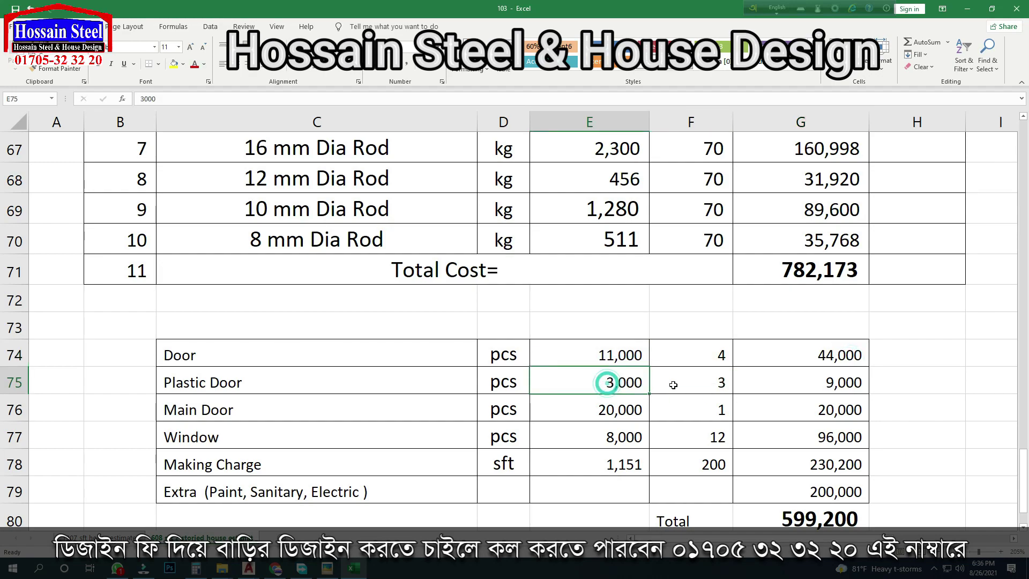
{"action": "left_click", "coordinate": [689, 386]}
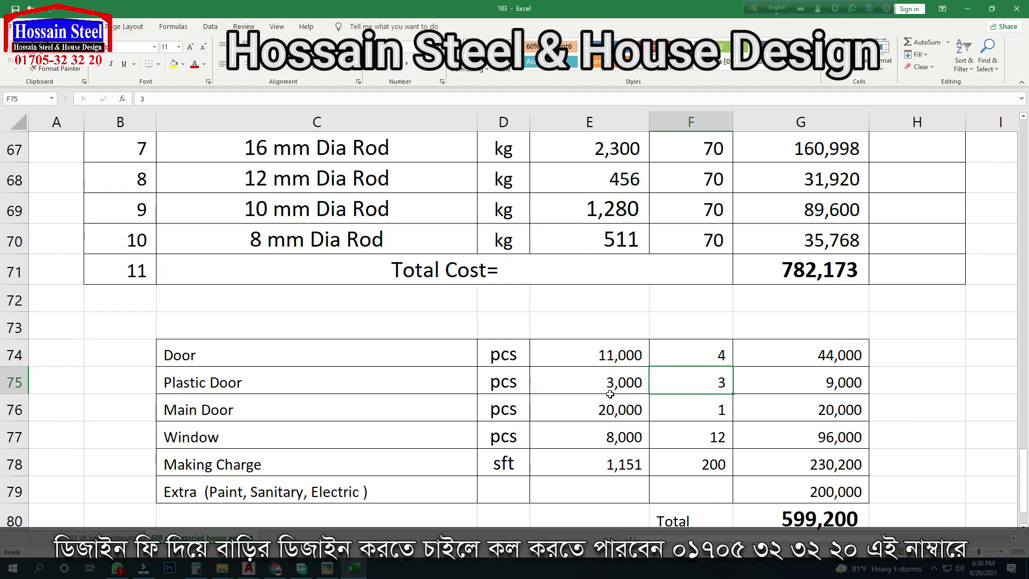
{"action": "left_click", "coordinate": [838, 387]}
{"action": "left_click", "coordinate": [624, 412]}
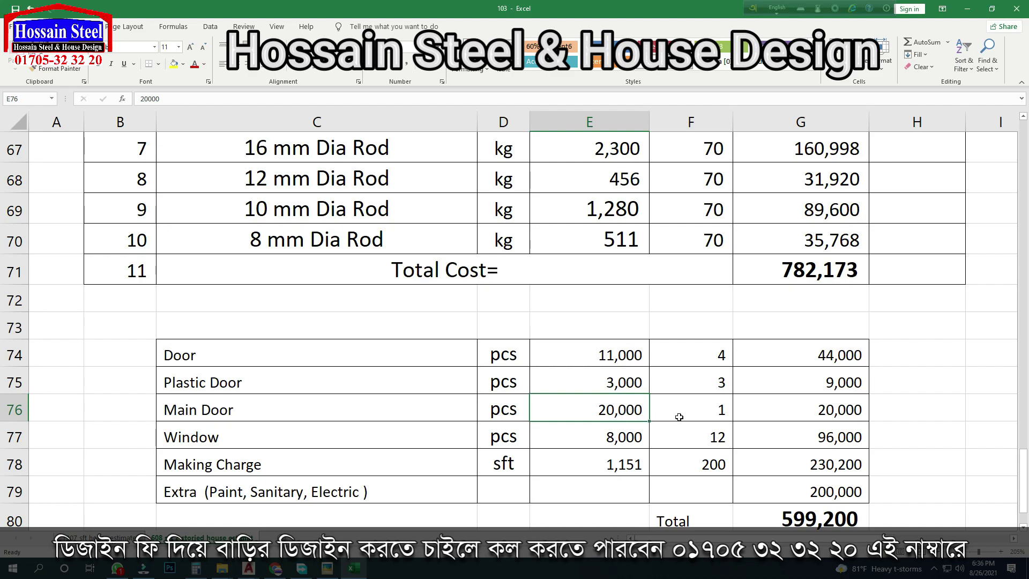
{"action": "left_click", "coordinate": [713, 417]}
{"action": "left_click", "coordinate": [812, 418]}
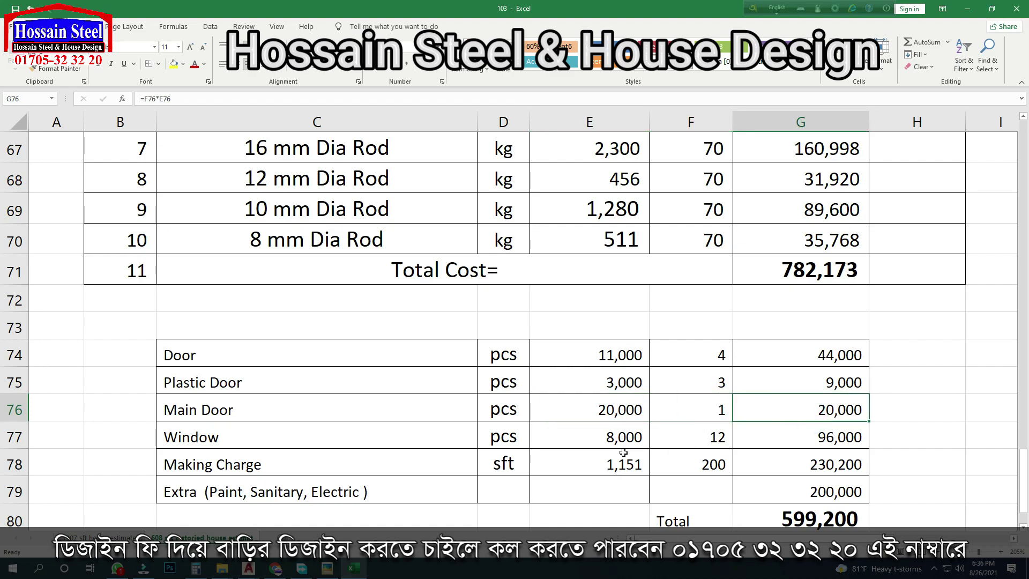
Step: Check the Window row's count and amount, then the Making Charge row's area, rate per sft and amount
{"action": "left_click", "coordinate": [715, 438]}
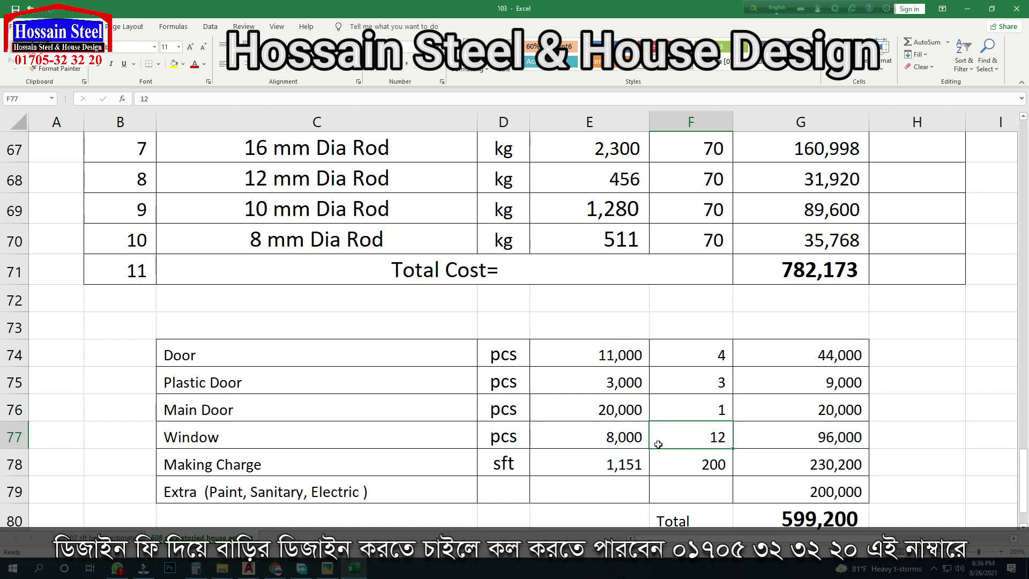
{"action": "left_click", "coordinate": [830, 440]}
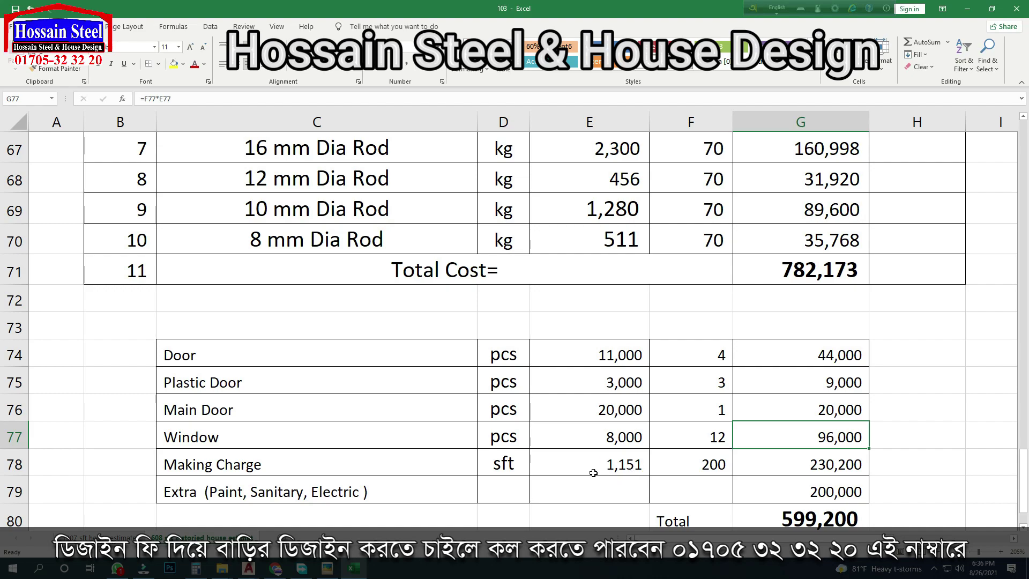
{"action": "left_click", "coordinate": [593, 473]}
{"action": "left_click", "coordinate": [718, 467]}
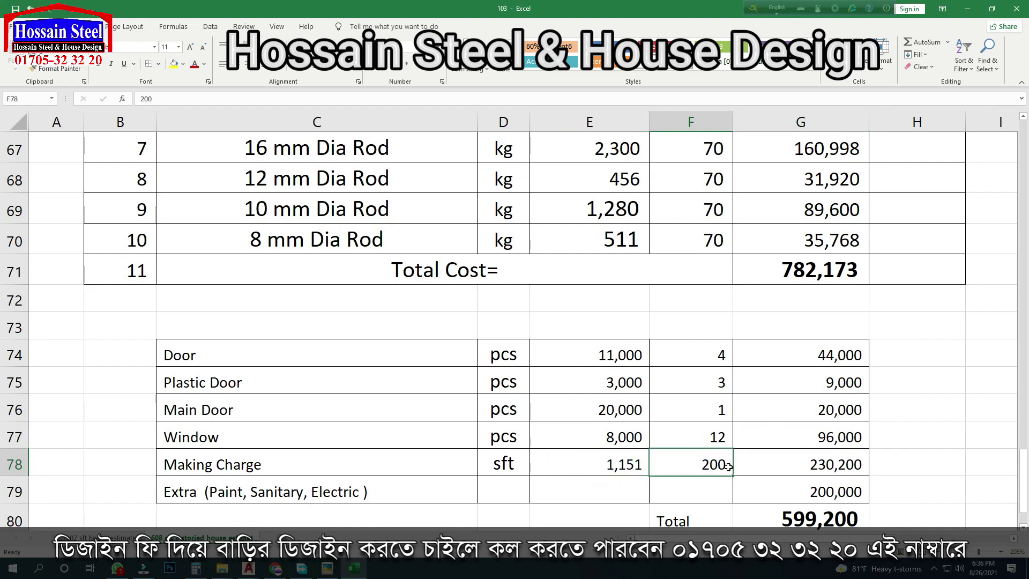
{"action": "left_click", "coordinate": [624, 464]}
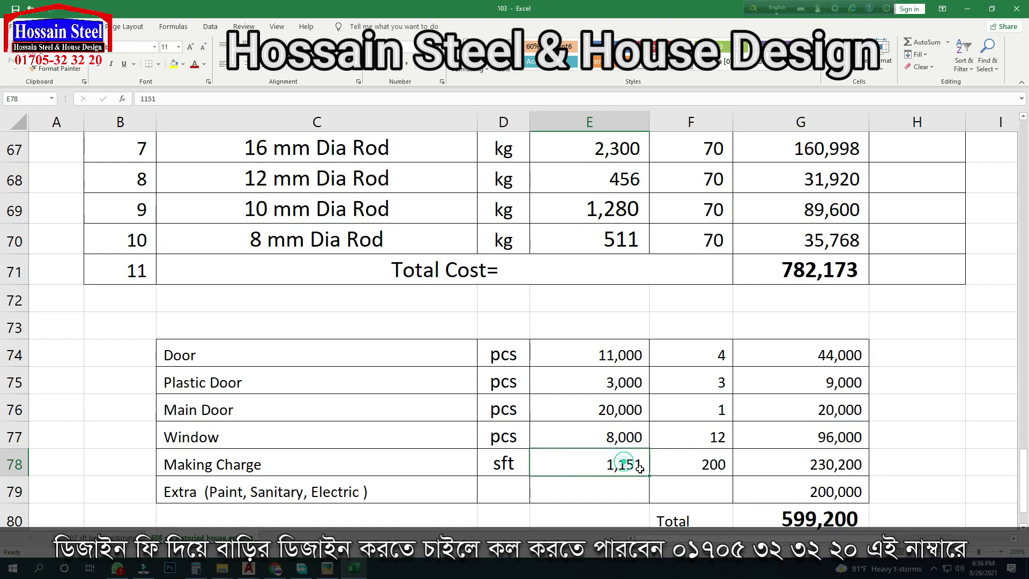
{"action": "left_click", "coordinate": [814, 470]}
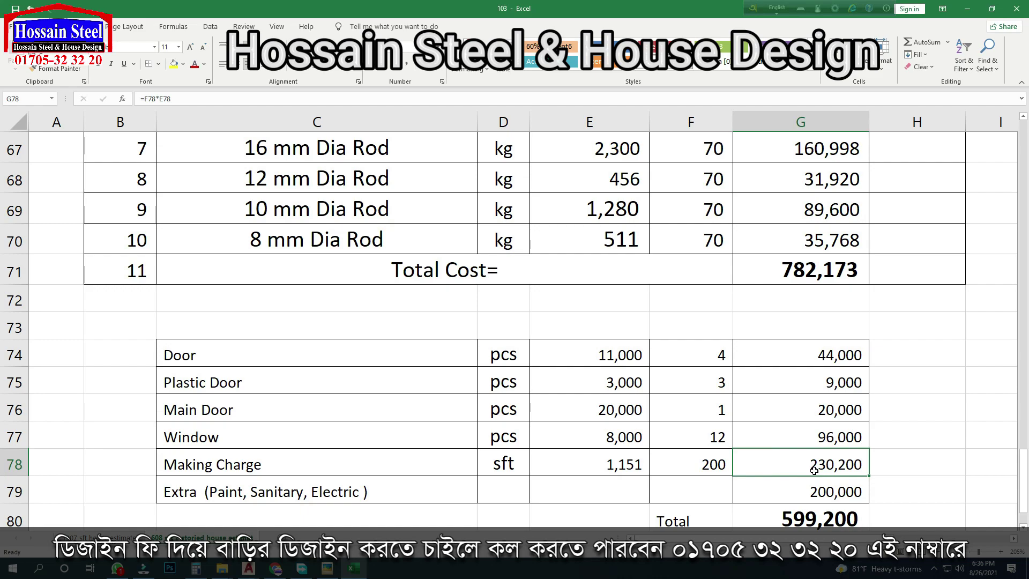
Step: Inspect the Extra (Paint, Sanitary, Electric) item and its amount in the additional cost table
{"action": "scroll", "coordinate": [814, 482], "scroll_direction": "down", "scroll_amount": 2}
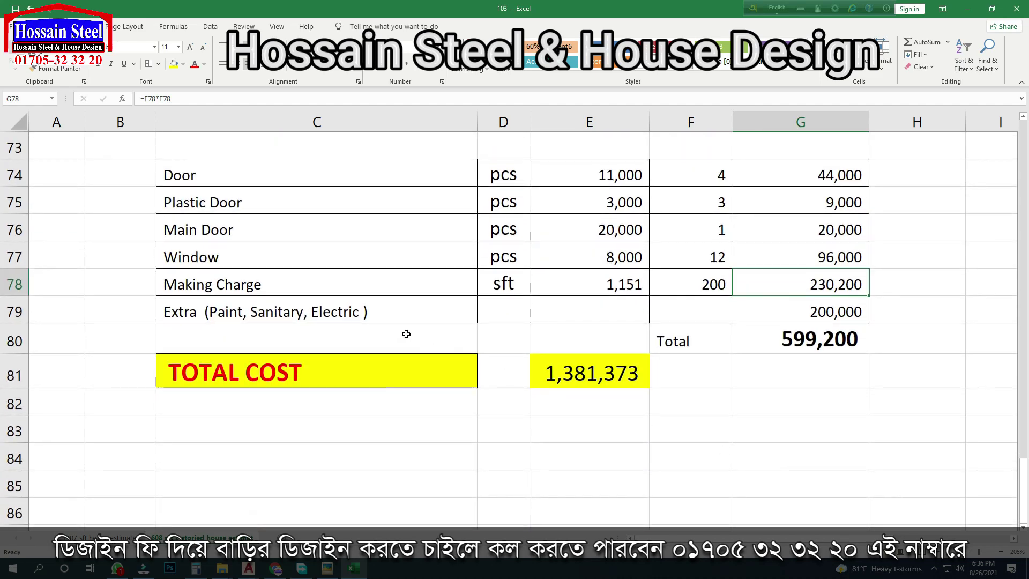
{"action": "left_click", "coordinate": [361, 316]}
{"action": "left_click", "coordinate": [827, 312]}
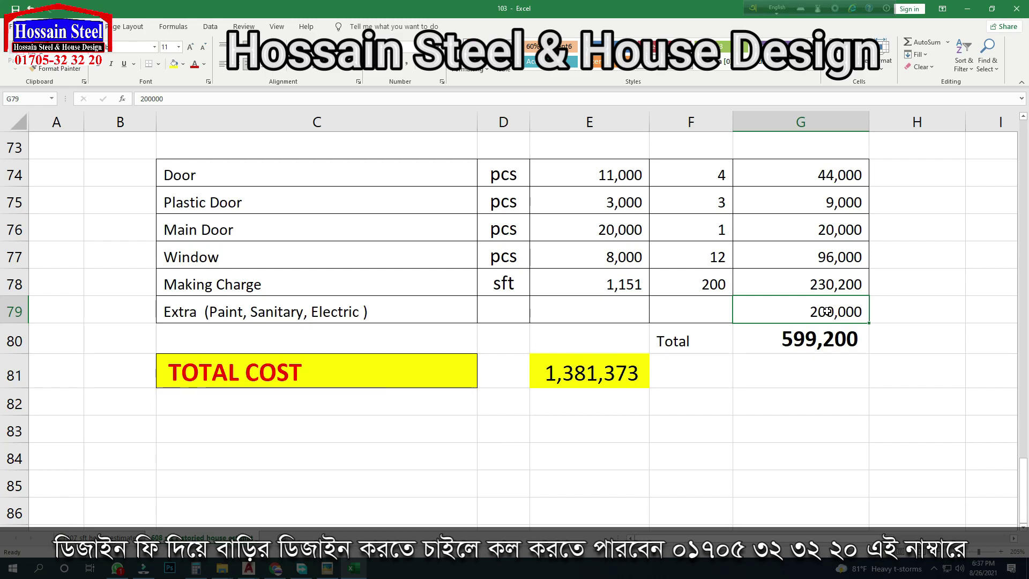
{"action": "scroll", "coordinate": [808, 338], "scroll_direction": "up", "scroll_amount": 1}
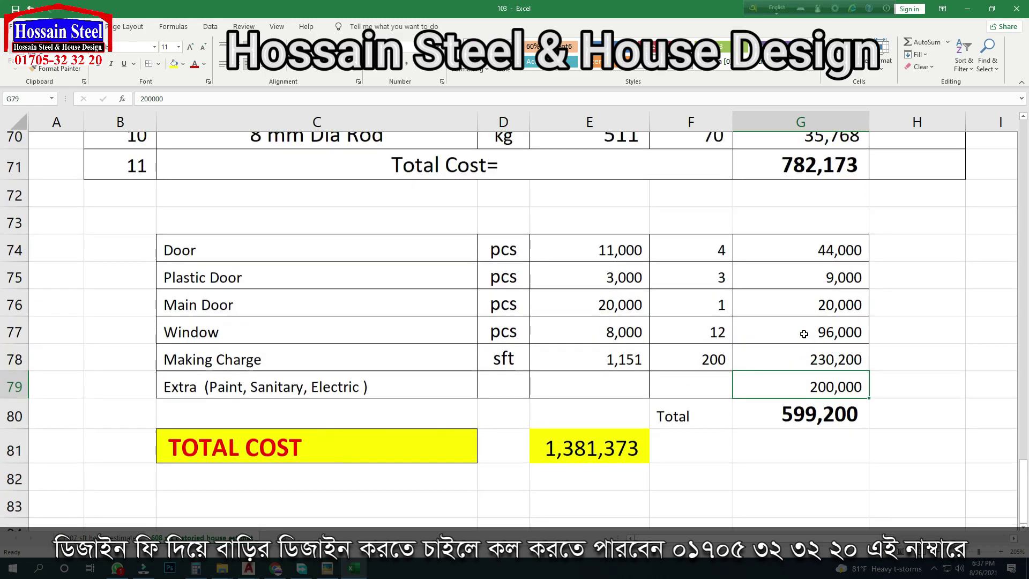
{"action": "left_click", "coordinate": [722, 405]}
{"action": "left_click", "coordinate": [738, 401]}
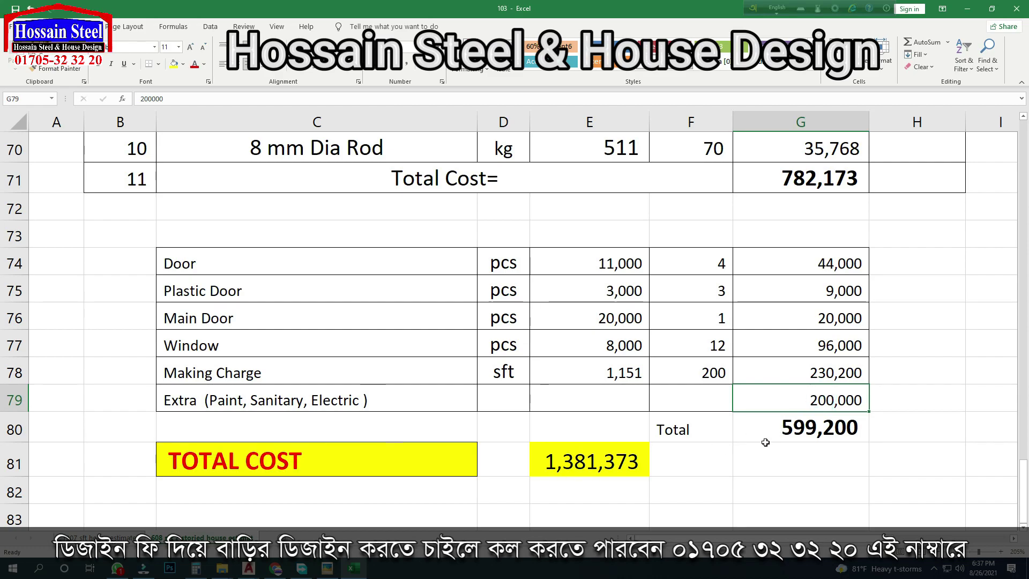
Step: Examine how the additional cost amounts are summed and how the highlighted TOTAL COST combines them with the material cost
{"action": "left_click", "coordinate": [790, 429]}
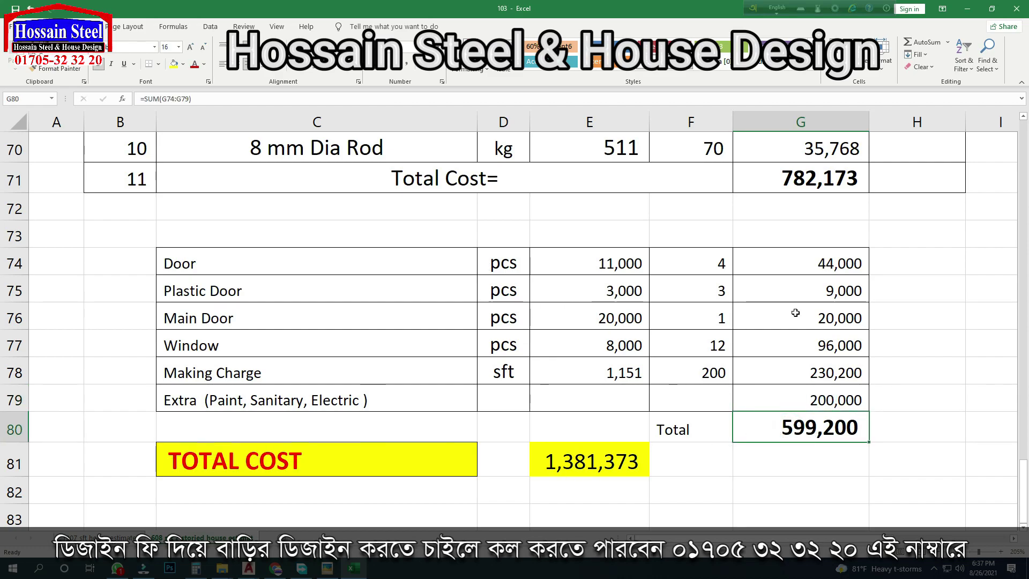
{"action": "left_click_drag", "start_coordinate": [789, 272], "coordinate": [834, 378]}
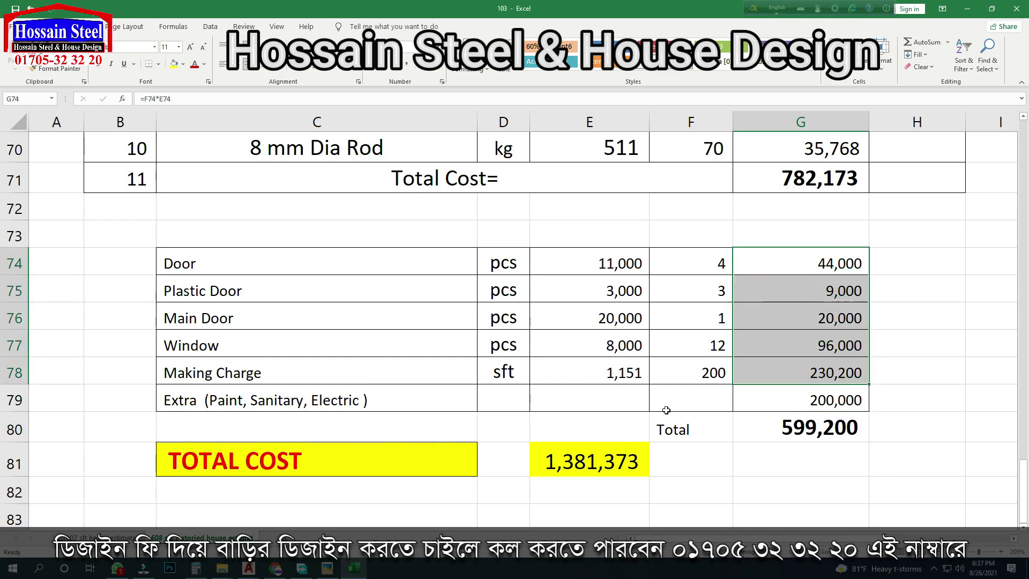
{"action": "left_click", "coordinate": [590, 467]}
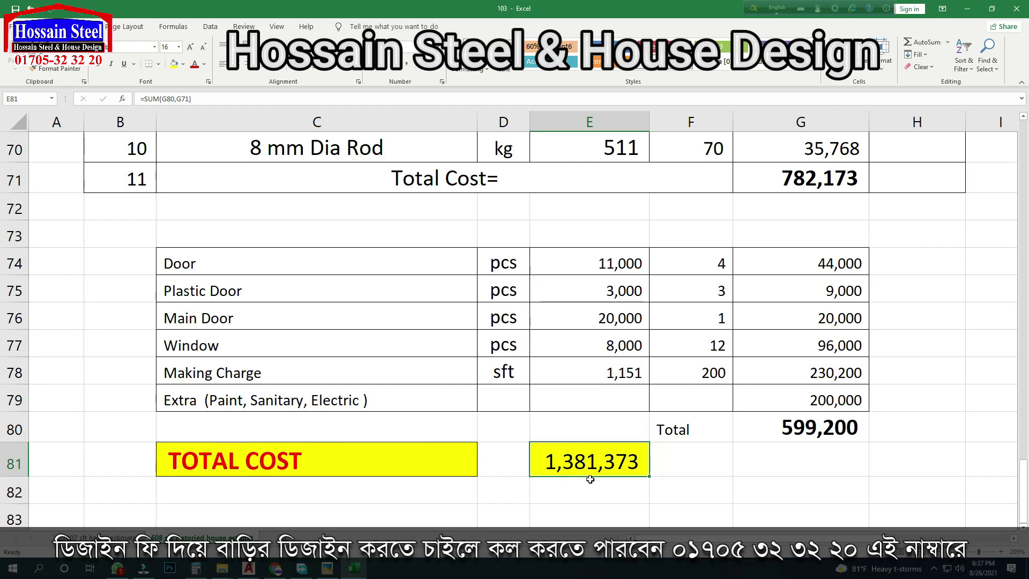
{"action": "scroll", "coordinate": [730, 460], "scroll_direction": "up", "scroll_amount": 1}
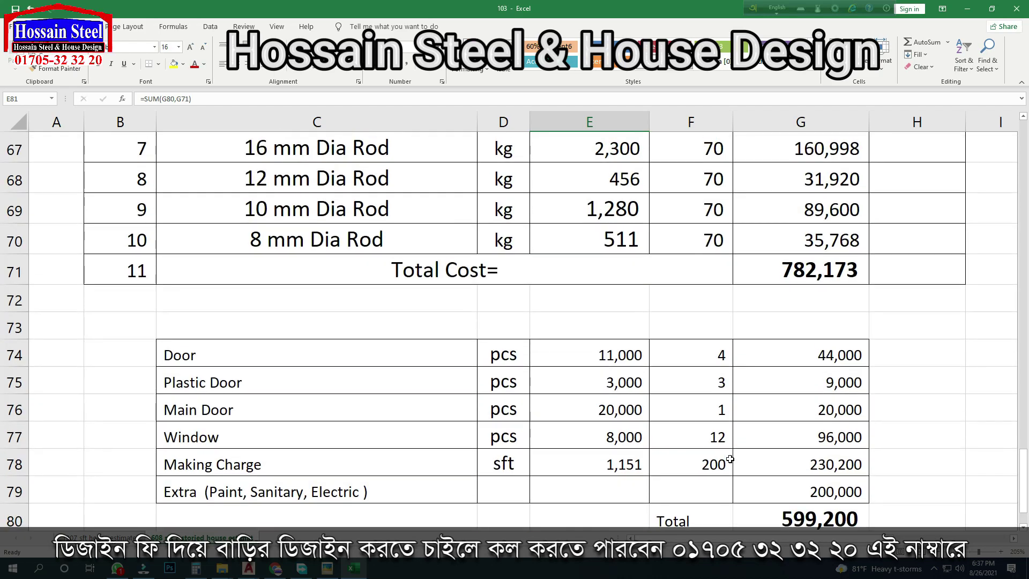